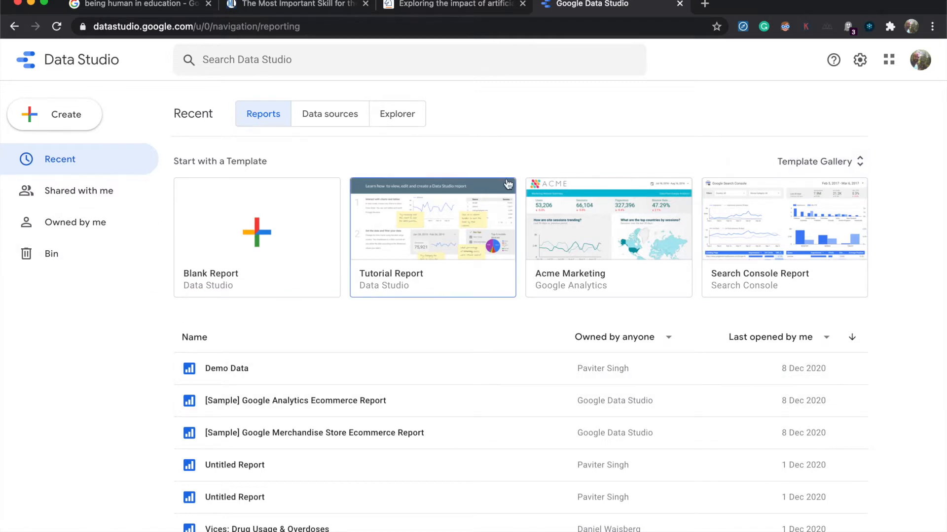
Step: Create a blank report and browse the Google connectors offered as its data source
click(270, 223)
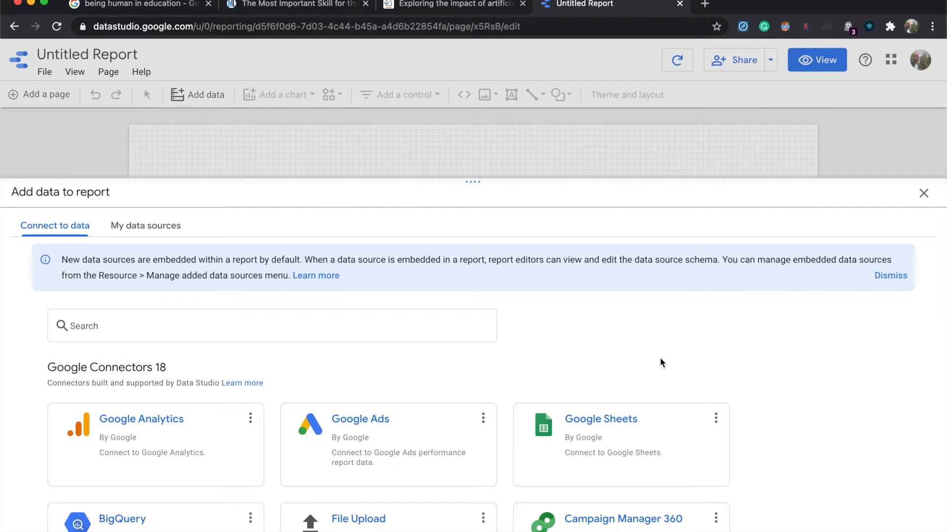
scroll(661, 362, down, 1)
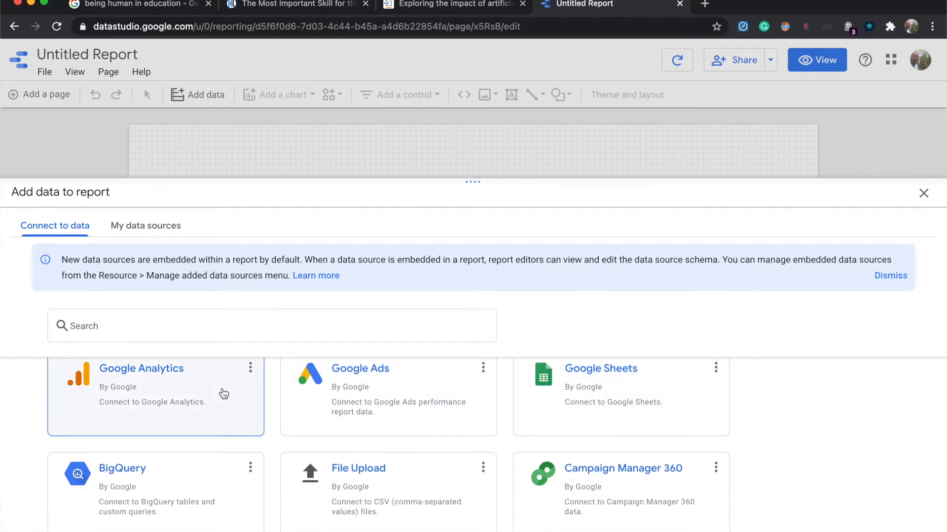
scroll(223, 393, up, 1)
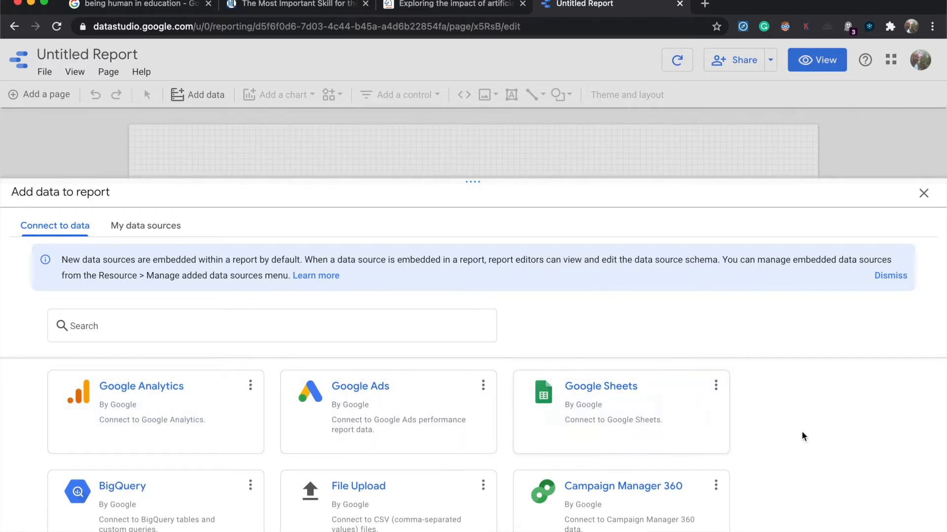
scroll(803, 433, down, 3)
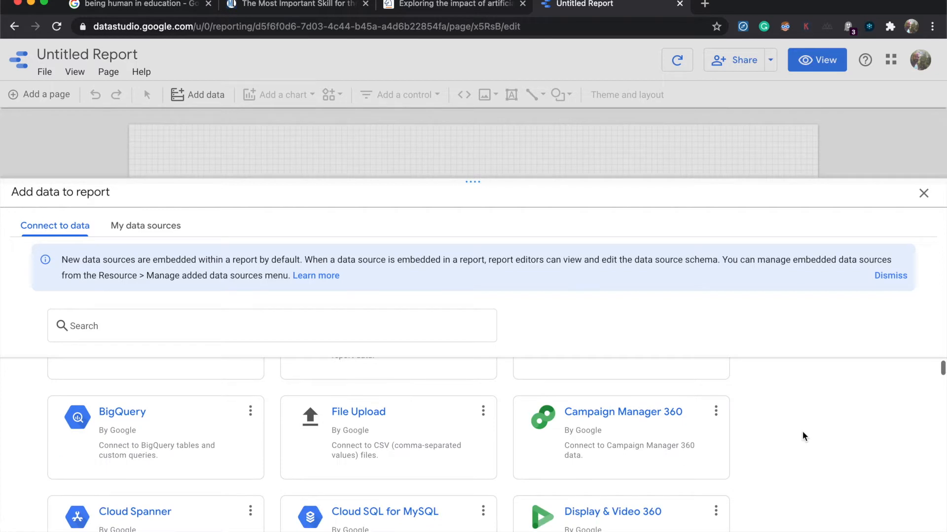
scroll(802, 433, down, 1)
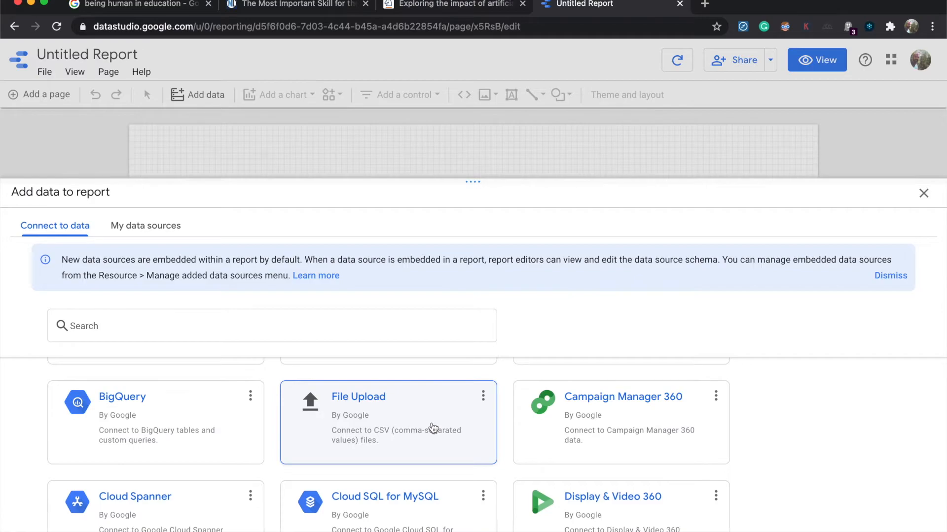
Step: Switch to the Music Revenue Data spreadsheet in Numbers, examine its columns of formats and revenues, and return to the report
key(super+Tab)
key(super+Tab)
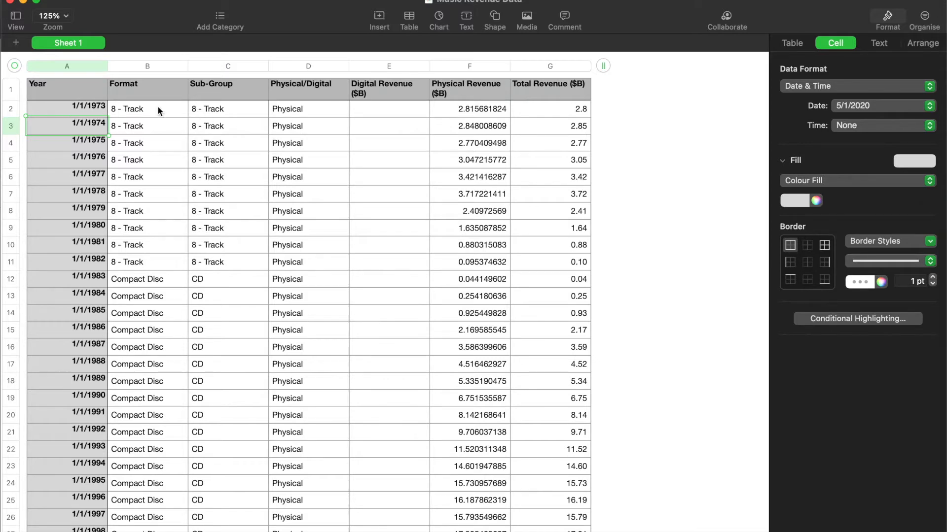
click(281, 111)
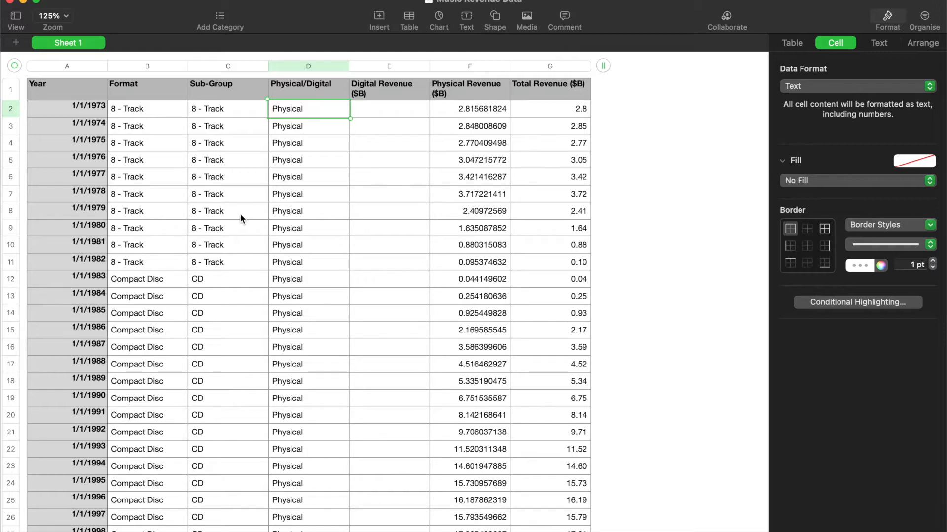
key(super+Tab)
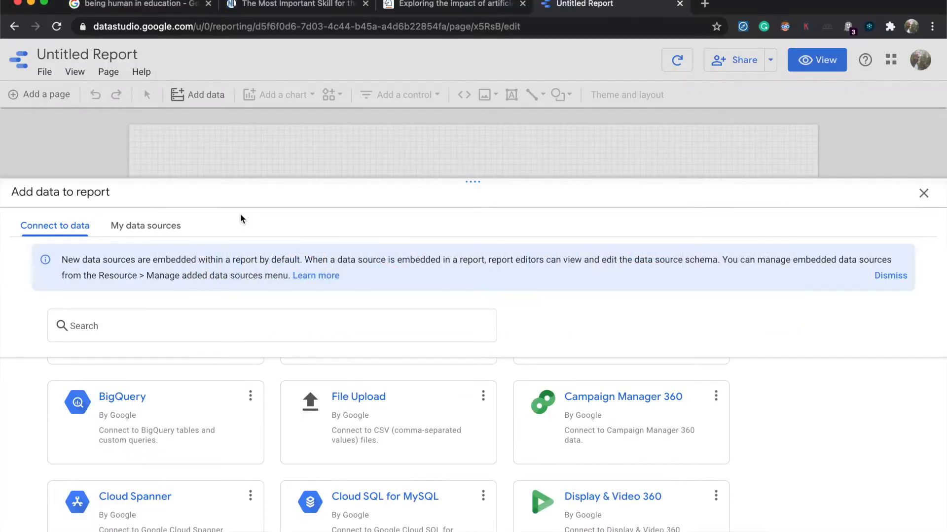
Step: Upload the MusicRevenueData file through the File Upload connector and add it to the report
click(403, 423)
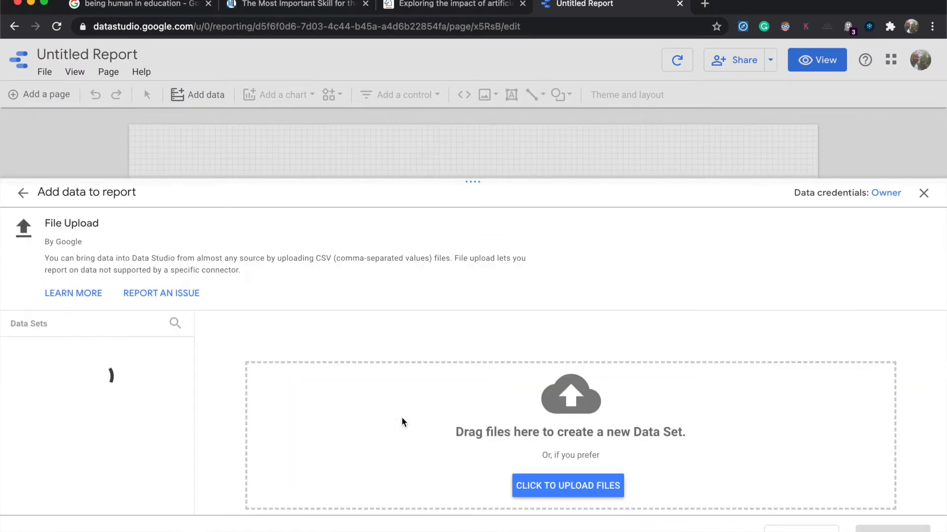
click(606, 487)
click(423, 208)
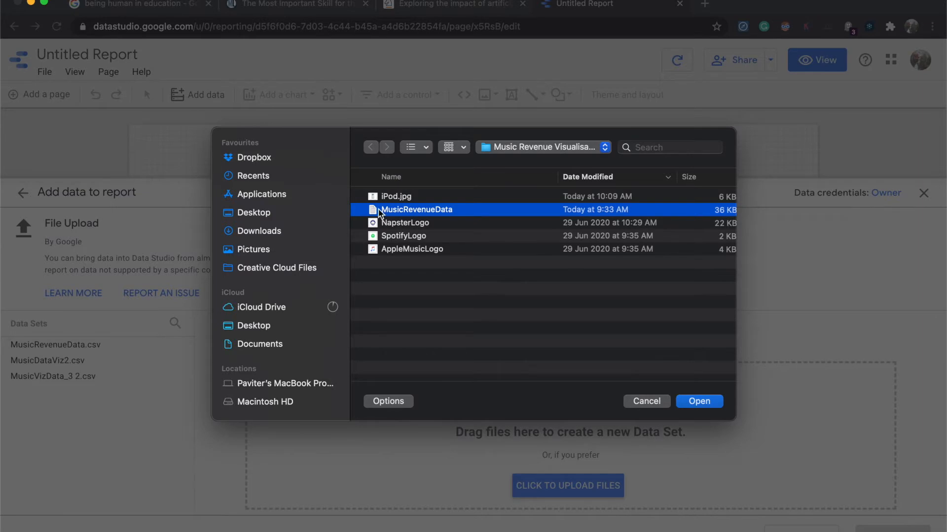
click(699, 401)
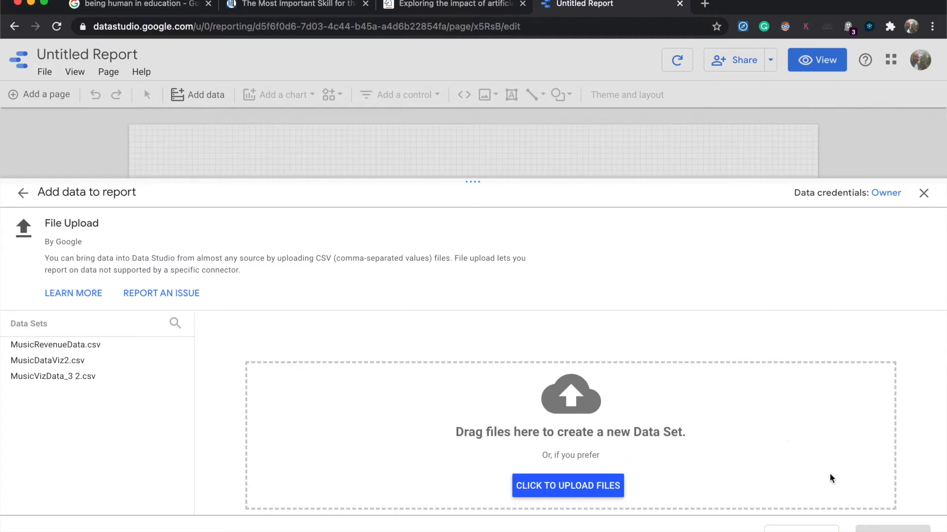
scroll(799, 462, down, 2)
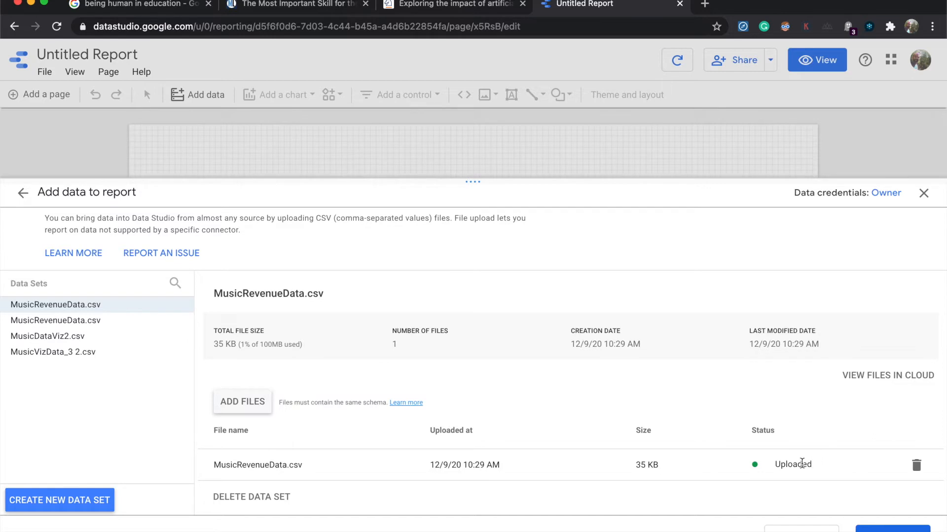
click(867, 529)
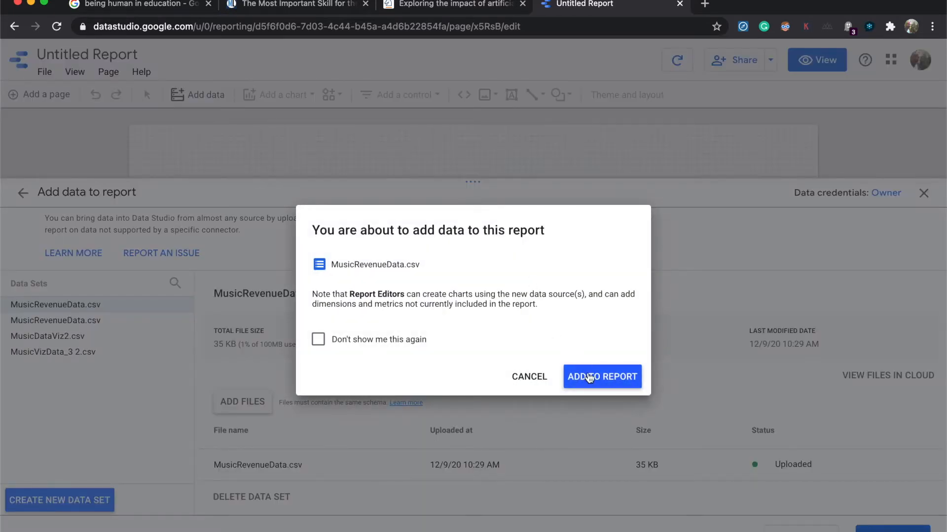
click(589, 377)
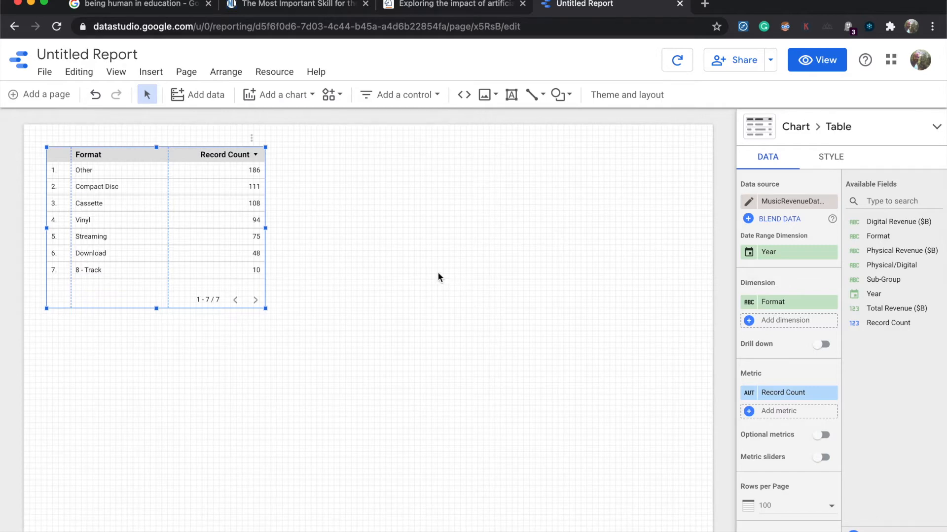
Step: Rename the report as "Music Revenue Visualisation"
click(135, 51)
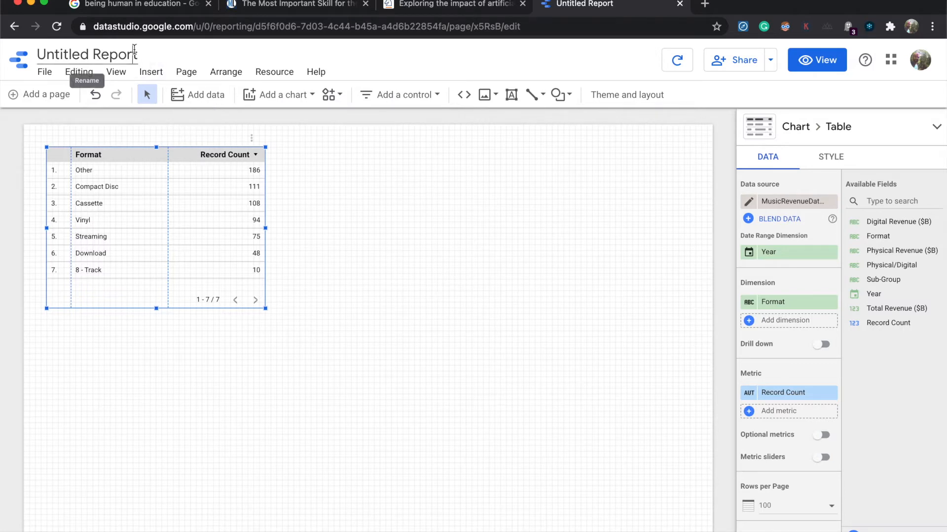
triple_click(134, 51)
text(Mus)
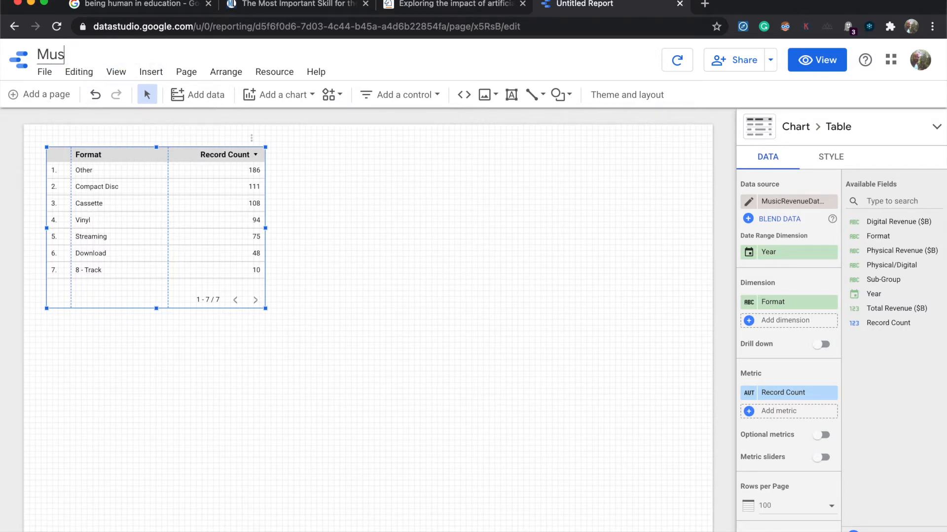
text(ic Revenue)
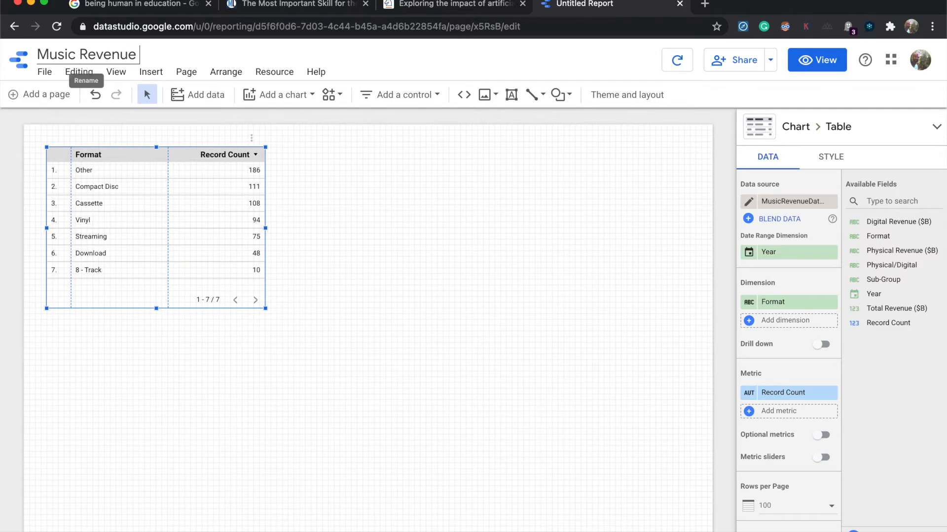
text( Visualisation)
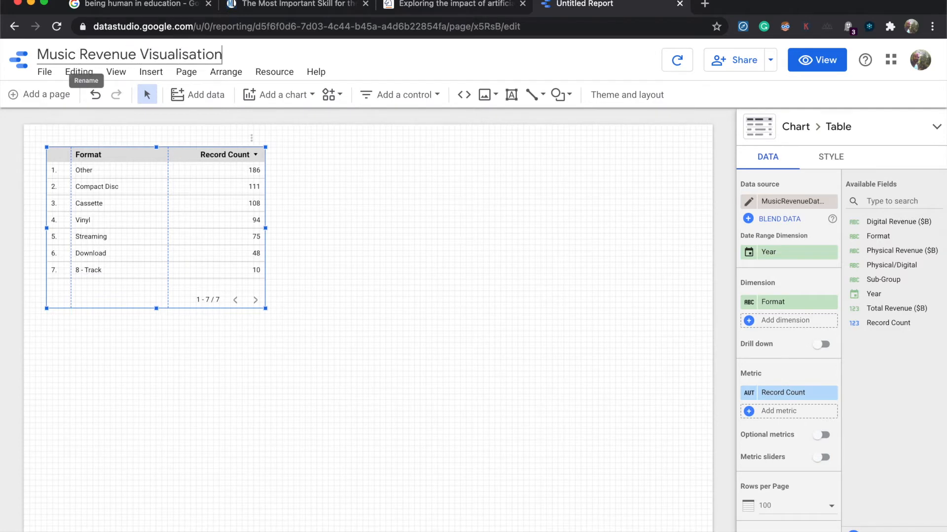
click(377, 143)
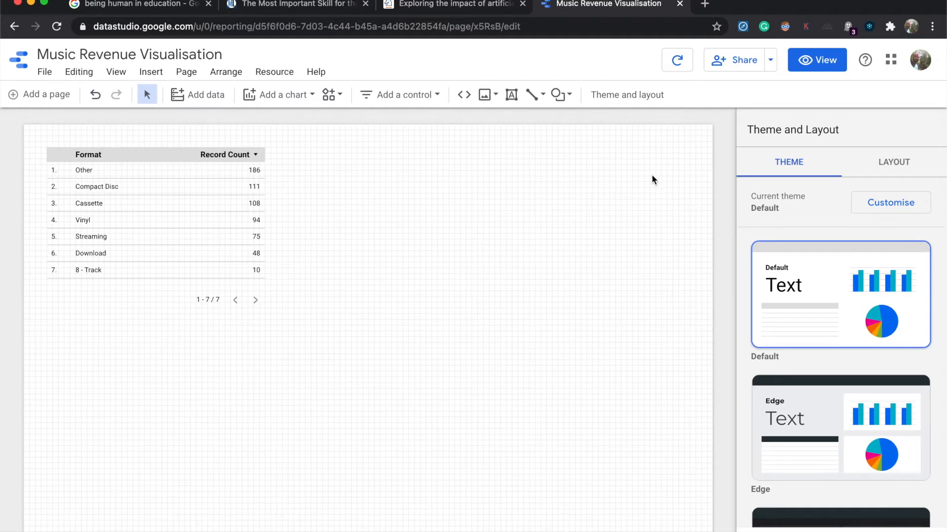
Step: Set the report's canvas size to Screen (16:9) – Landscape
click(893, 164)
scroll(882, 256, down, 5)
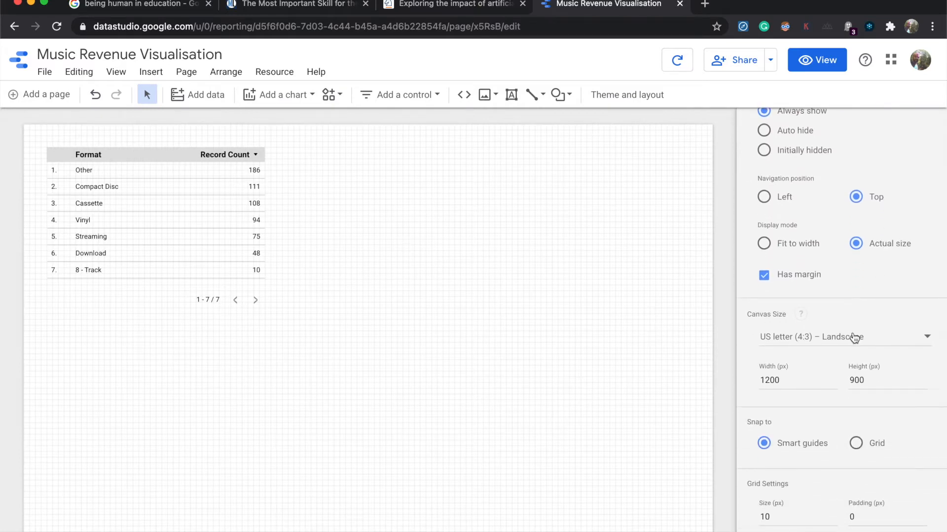
click(854, 338)
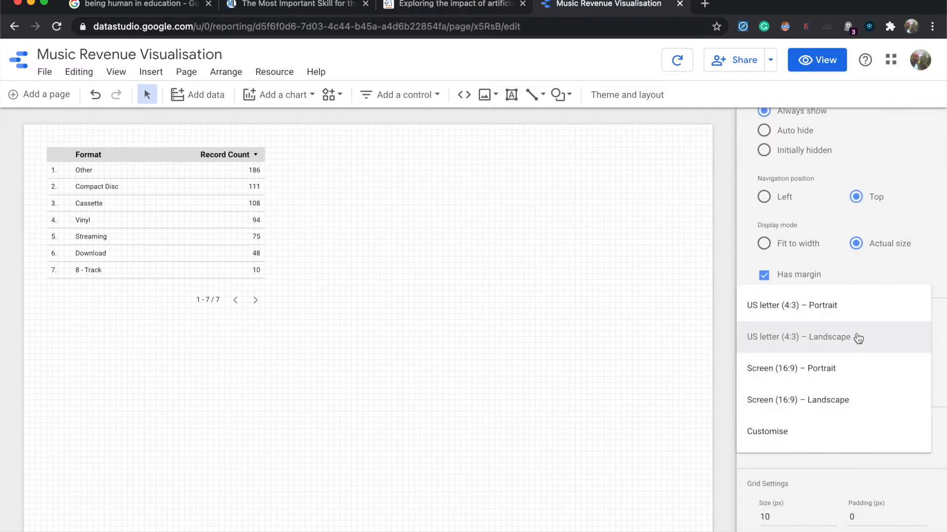
click(849, 399)
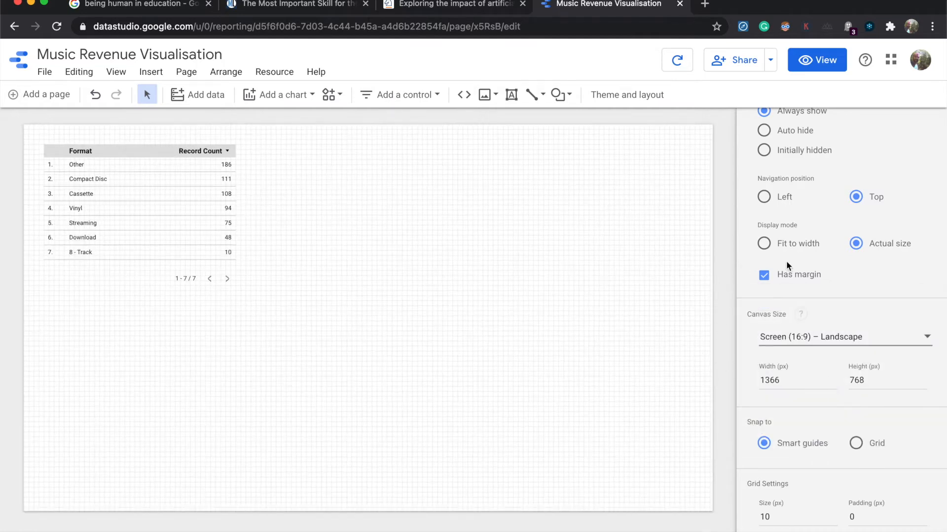
Step: Apply the Constellation theme to the report
scroll(786, 260, up, 5)
click(784, 163)
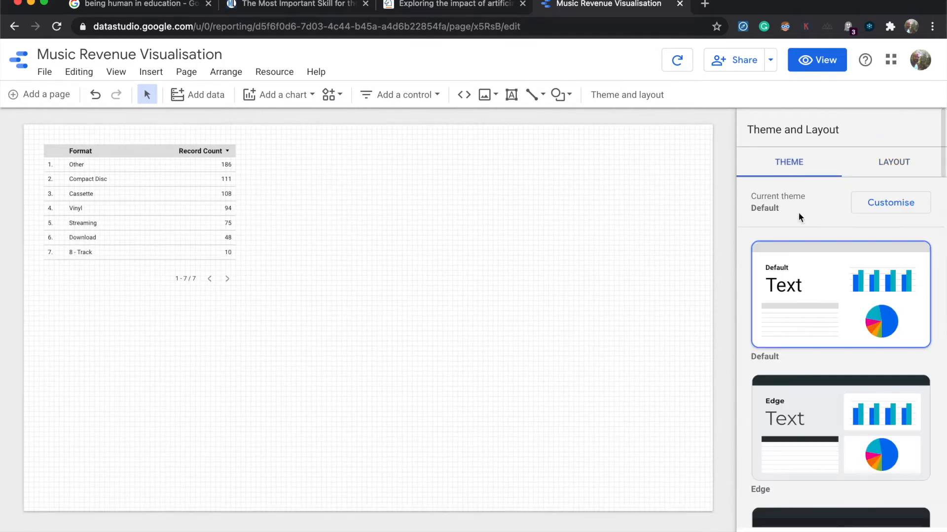
scroll(828, 306, down, 5)
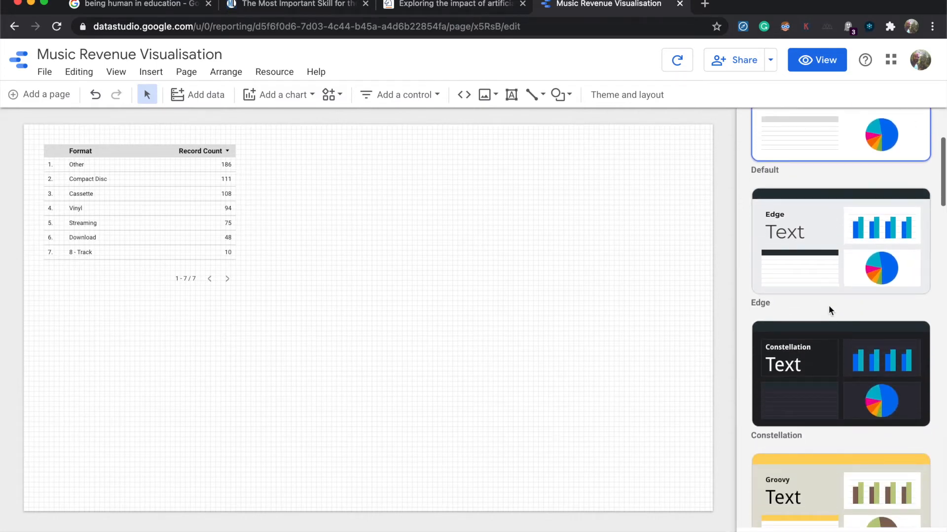
click(834, 342)
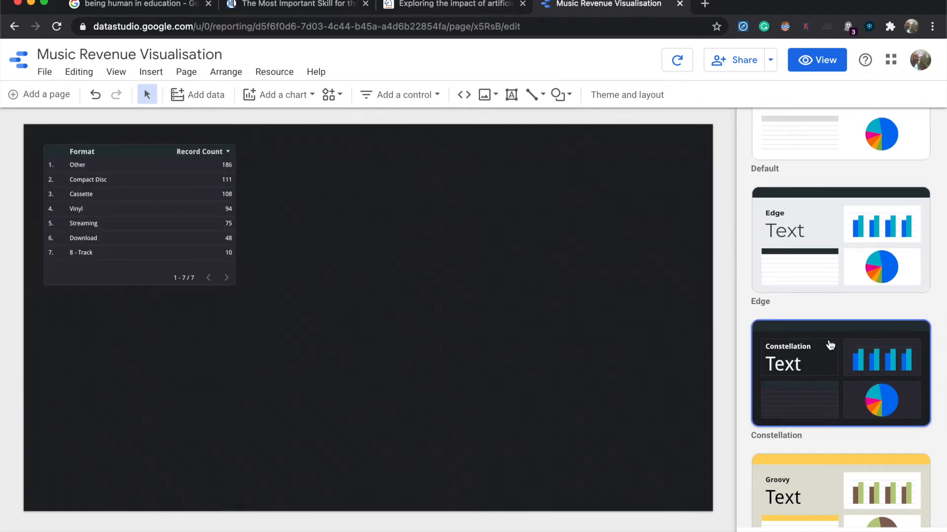
scroll(824, 180, up, 5)
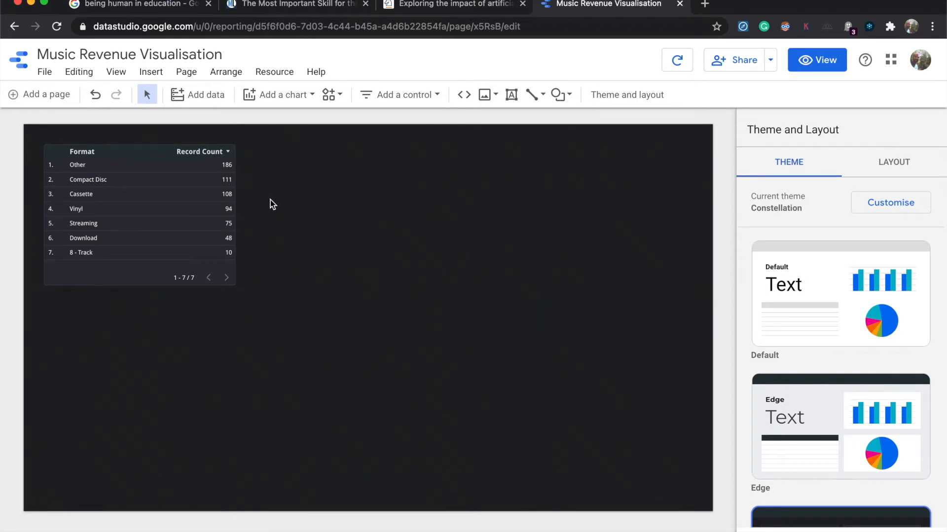
Step: Move the Format table to the upper middle of the canvas and enlarge it in width and height
click(191, 196)
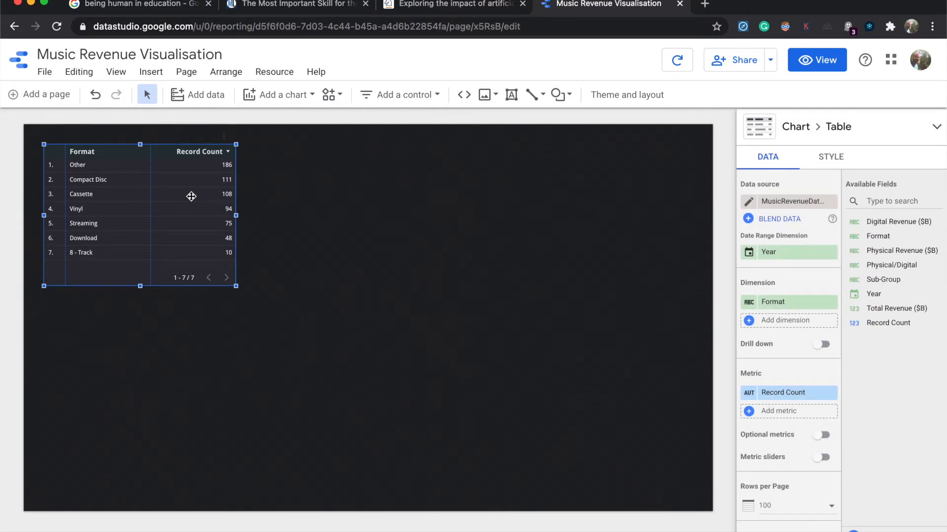
drag(191, 196, 368, 213)
drag(413, 303, 498, 354)
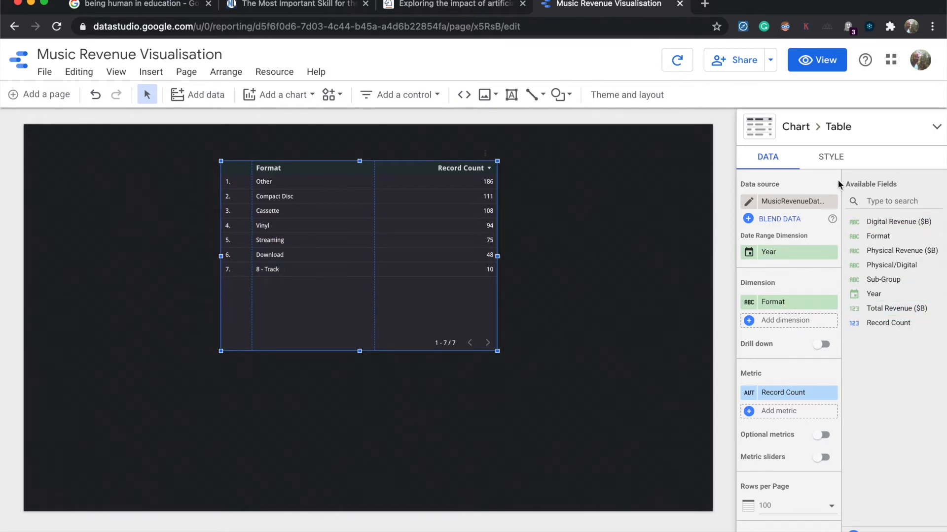
Step: Open the table's MusicRevenueData.csv data source for editing and review the types of its fields
click(748, 205)
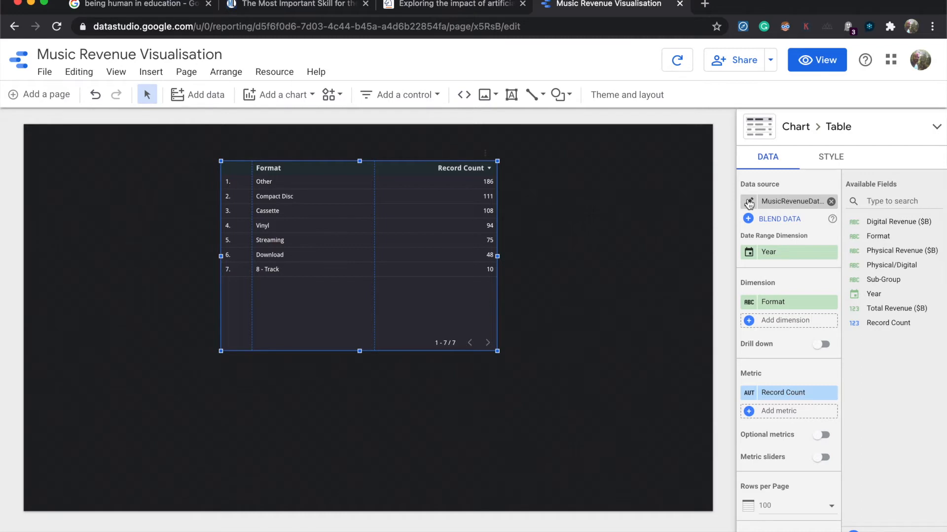
click(749, 202)
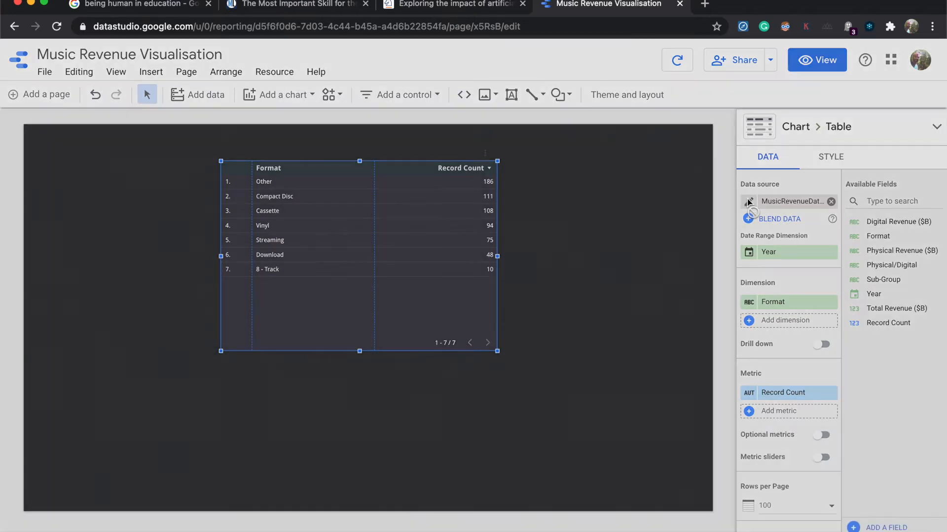
scroll(530, 419, down, 3)
scroll(531, 419, up, 1)
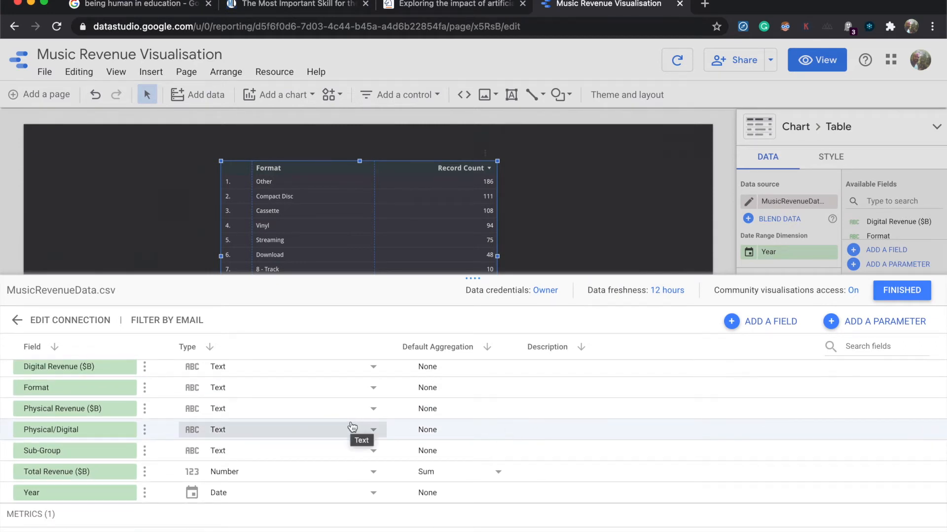
scroll(354, 428, down, 1)
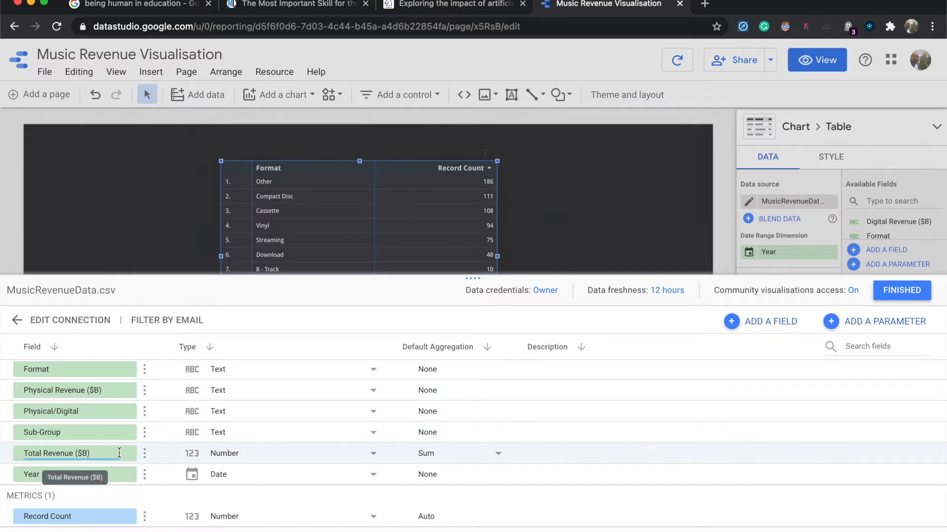
Step: Set the type of the Total Revenue ($B) field to Currency, USD - US Dollar ($)
click(223, 455)
mouse_move(227, 457)
mouse_move(248, 515)
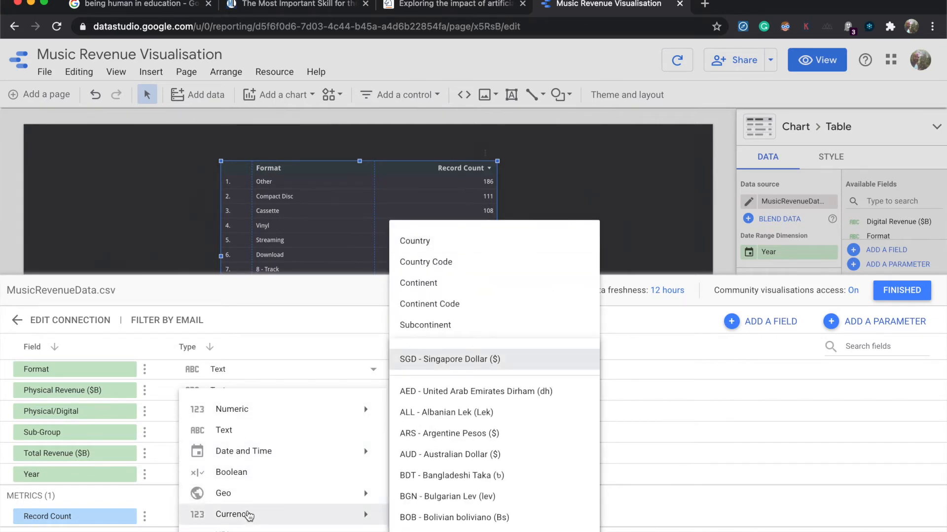
scroll(445, 503, down, 10)
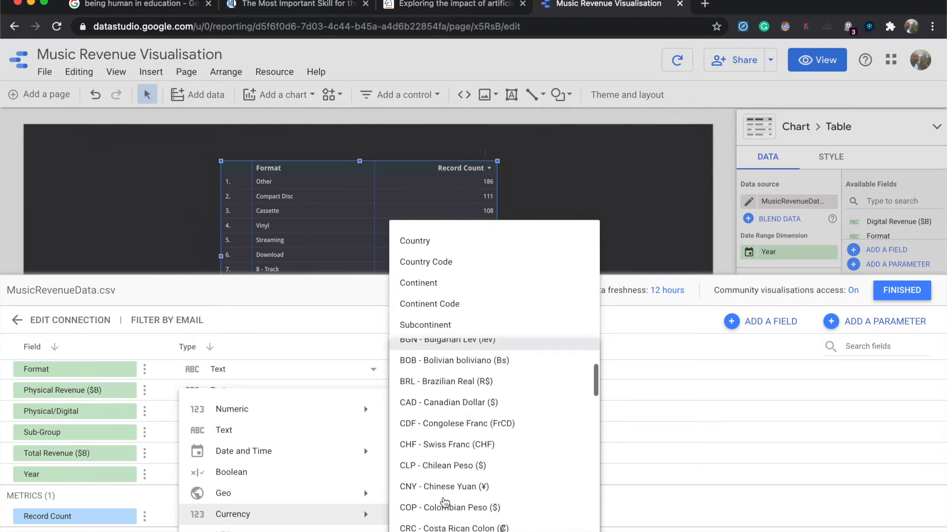
scroll(446, 502, down, 10)
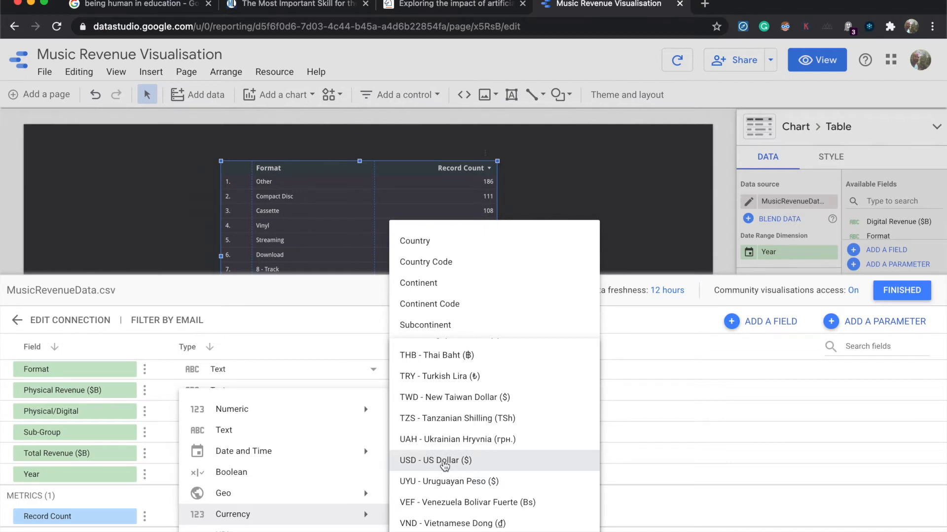
click(443, 460)
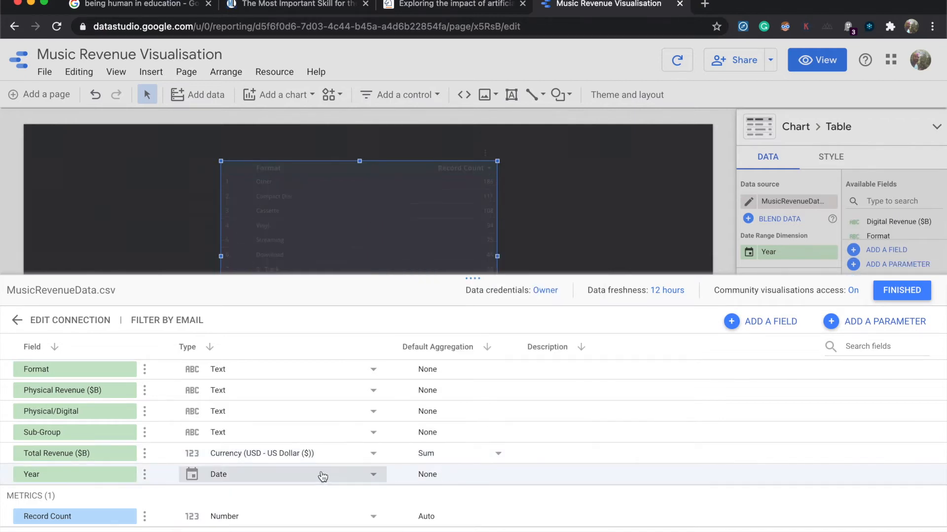
Step: Set the Year field's type to the Year date format and finish editing the data source
click(289, 476)
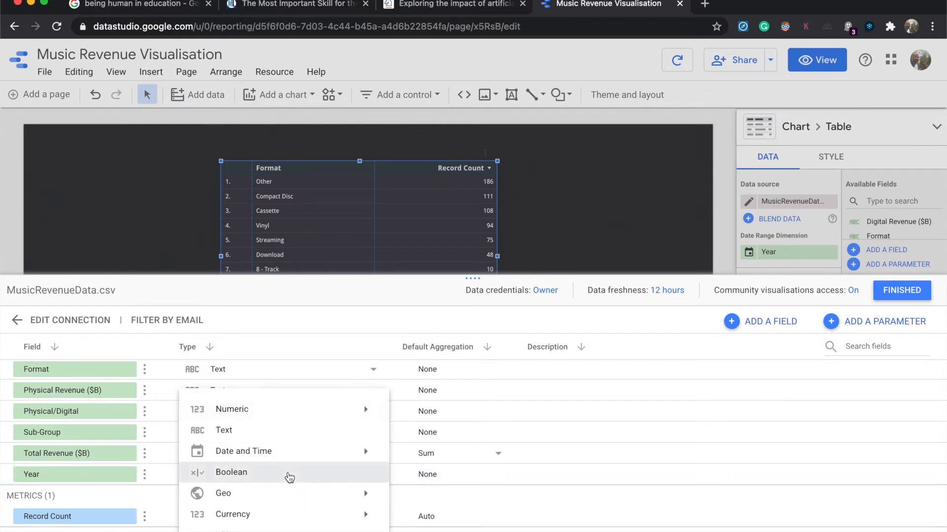
mouse_move(288, 451)
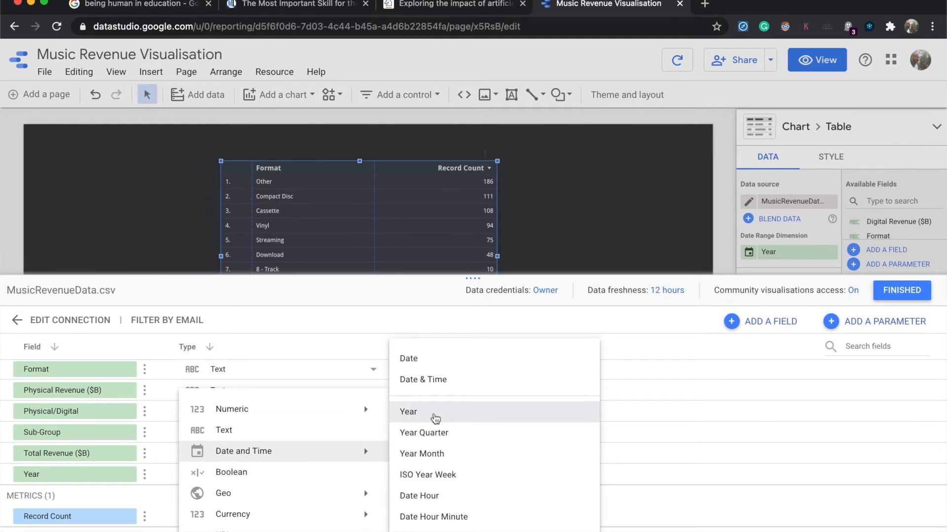
click(435, 418)
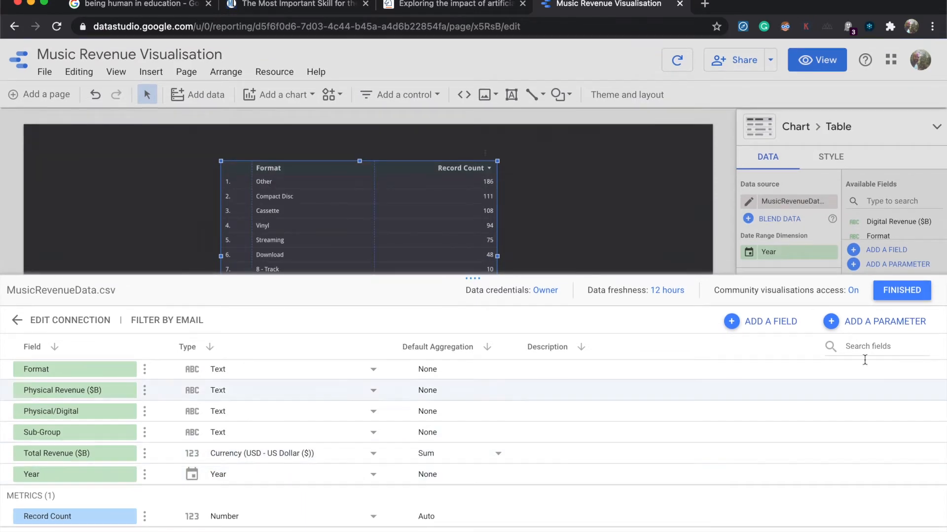
click(917, 292)
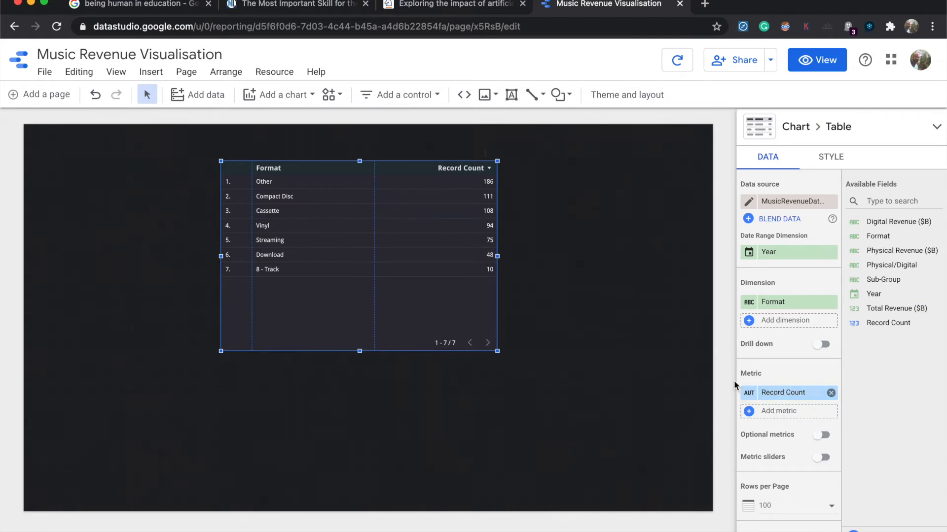
Step: Replace the table's Record Count metric with Total Revenue ($B), and widen the table and its revenue column to fit the heading
click(831, 395)
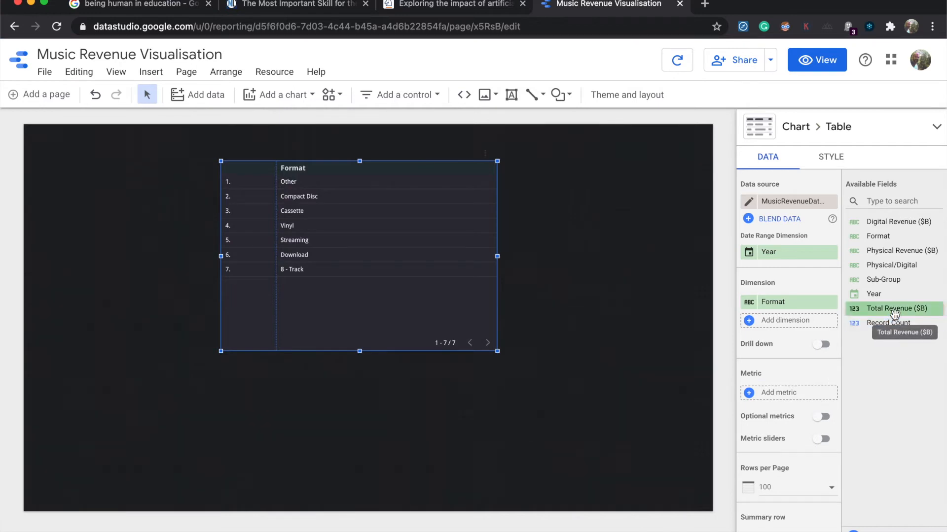
drag(892, 314, 796, 398)
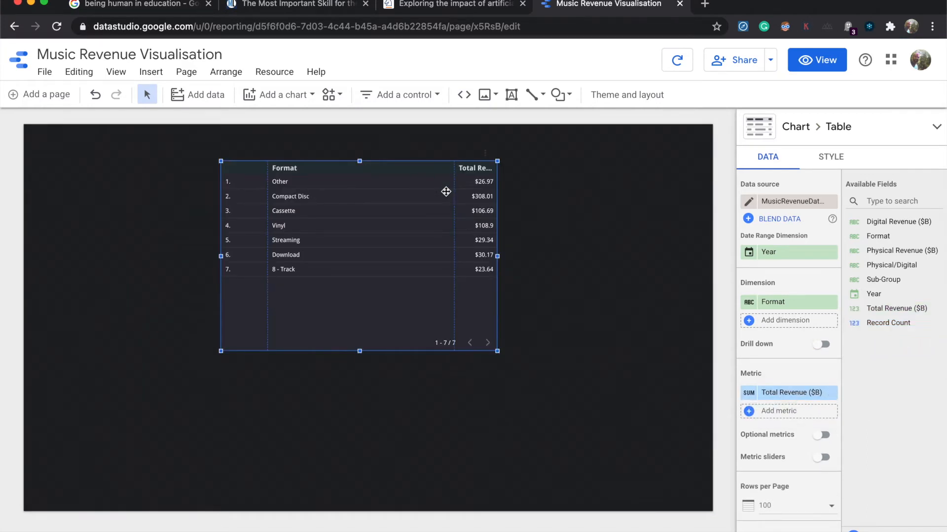
drag(498, 256, 539, 256)
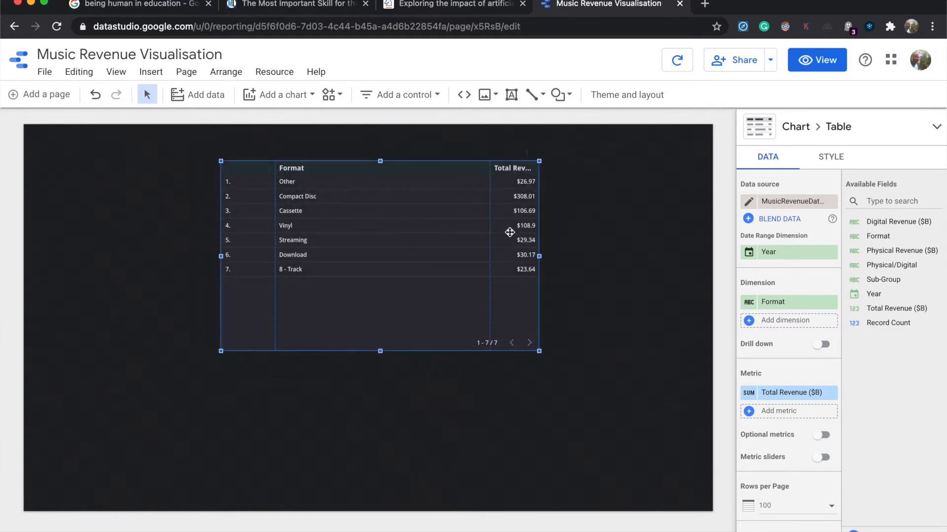
drag(488, 191, 371, 191)
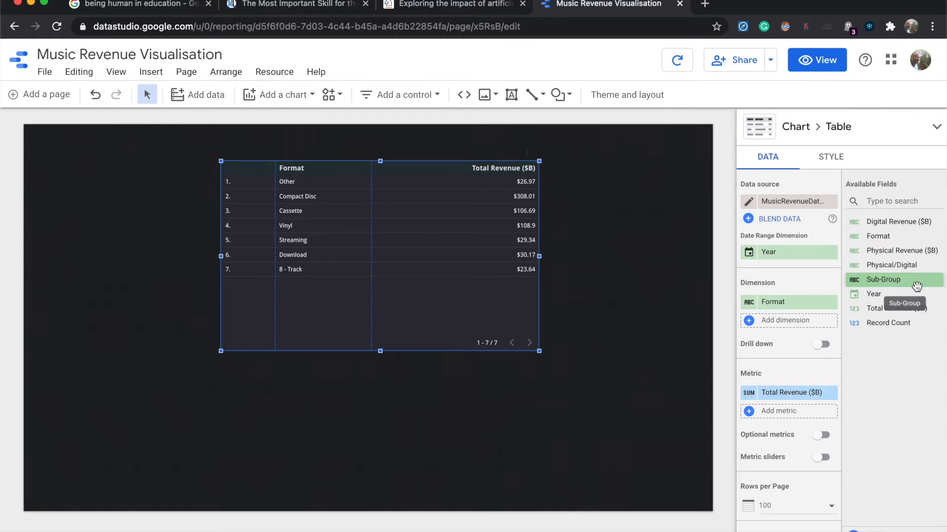
Step: Add Year as the table's first dimension, ahead of Format, and sort the table by Year in ascending order
drag(883, 295, 795, 300)
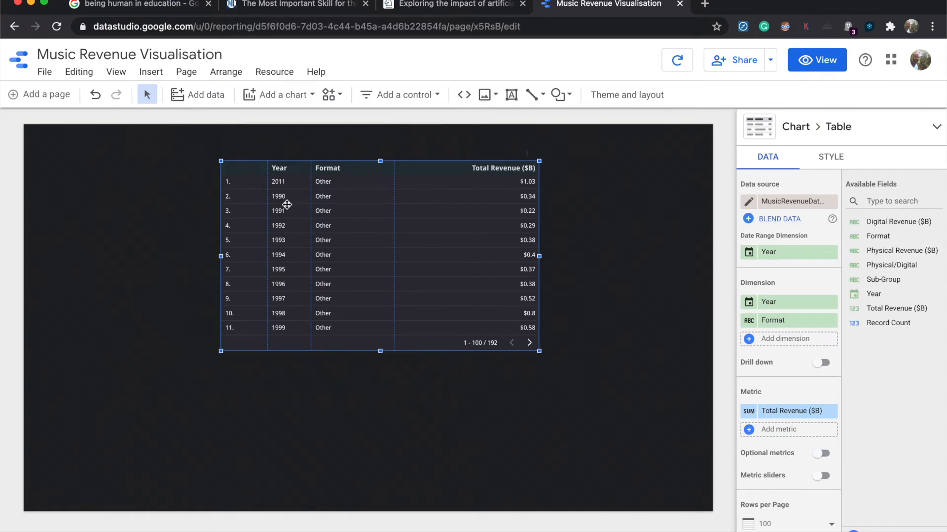
scroll(789, 446, down, 1)
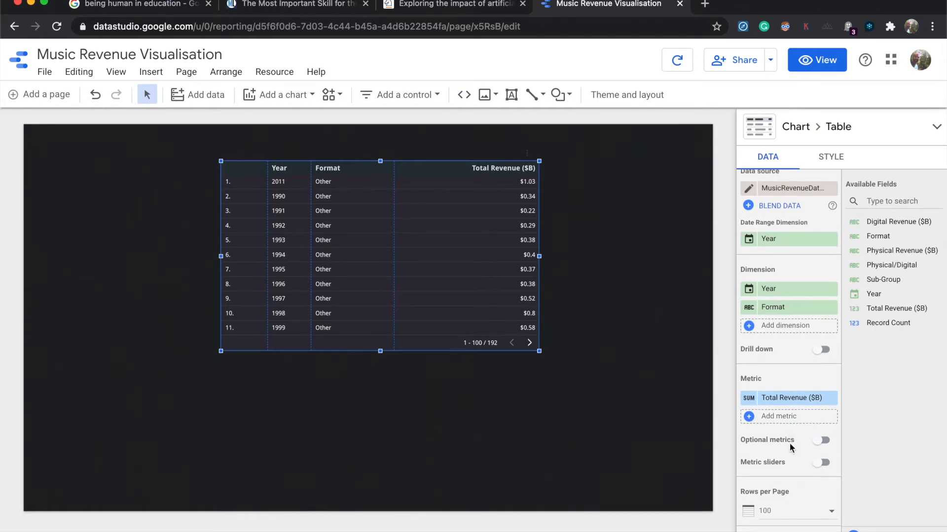
scroll(792, 356, down, 2)
scroll(791, 356, down, 10)
scroll(793, 362, down, 3)
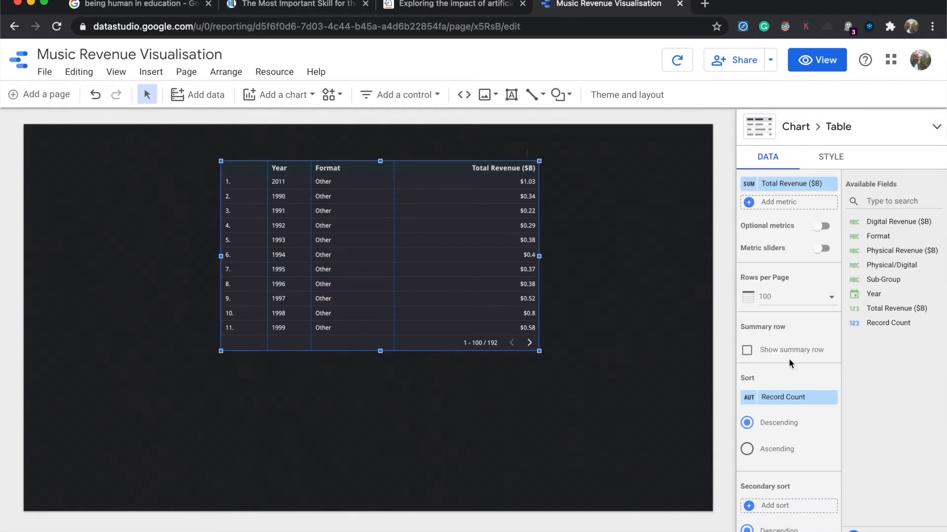
scroll(789, 360, down, 2)
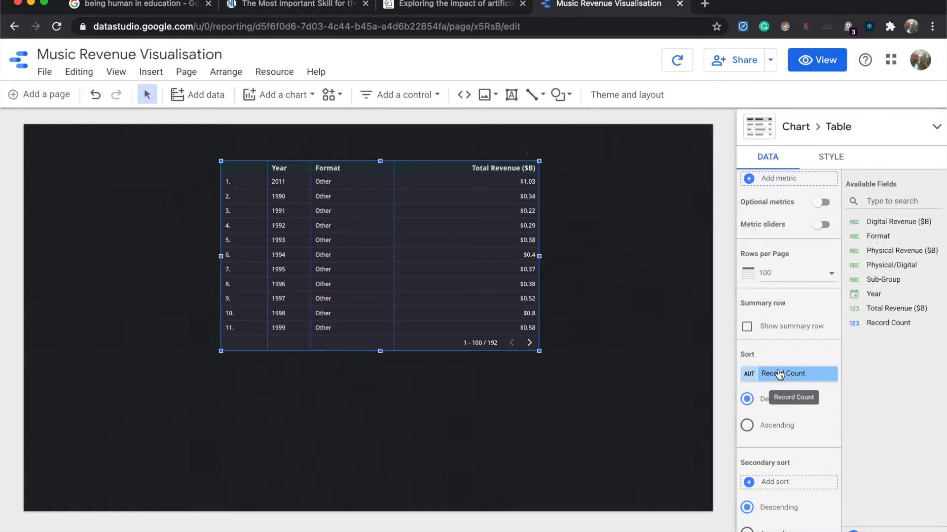
click(779, 375)
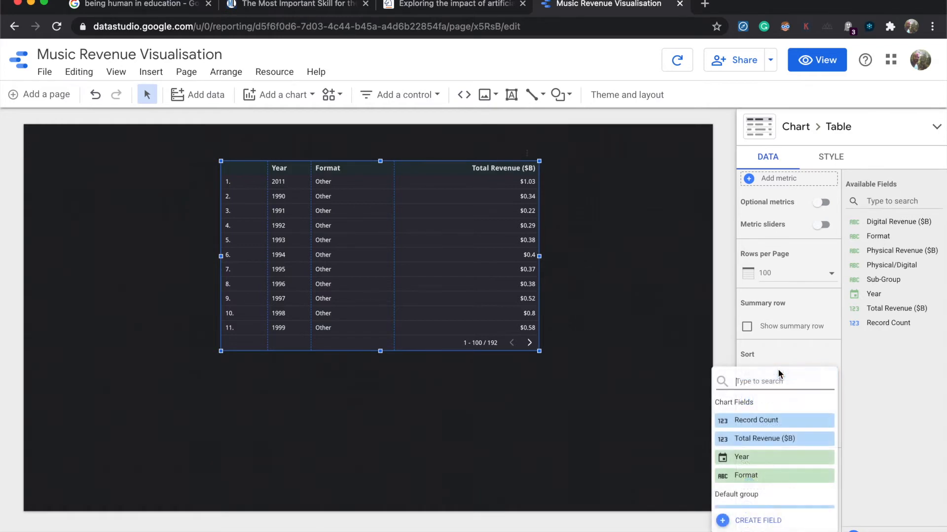
click(752, 458)
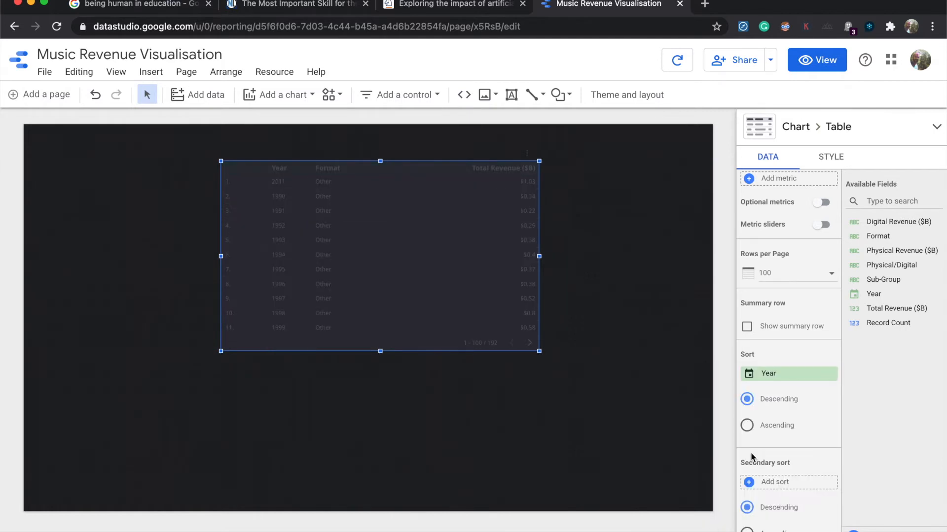
click(748, 426)
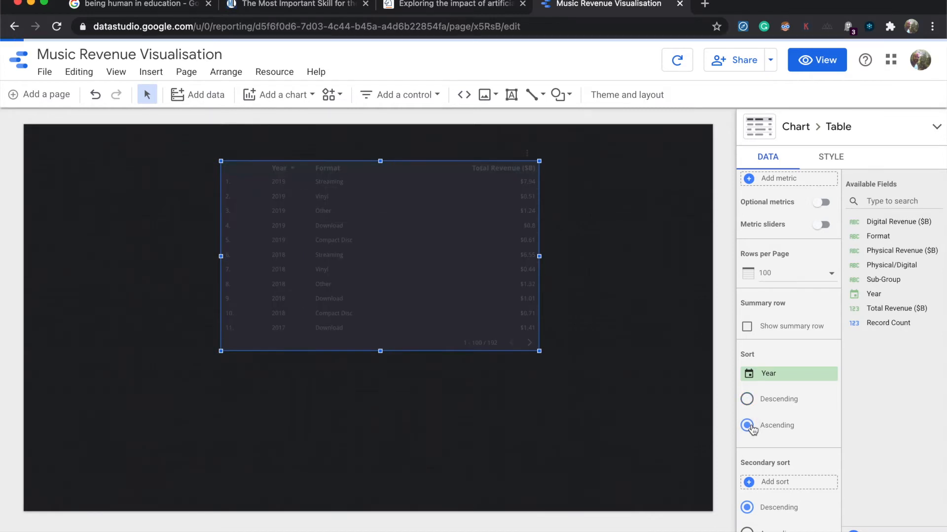
Step: Move and enlarge the table to fill most of the canvas, and convert it into a line chart
drag(423, 245, 292, 220)
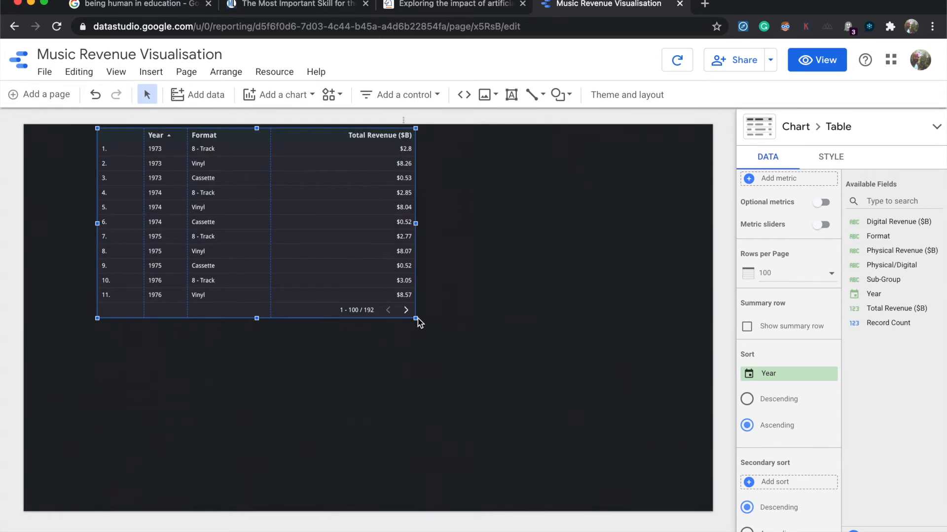
drag(416, 321, 676, 498)
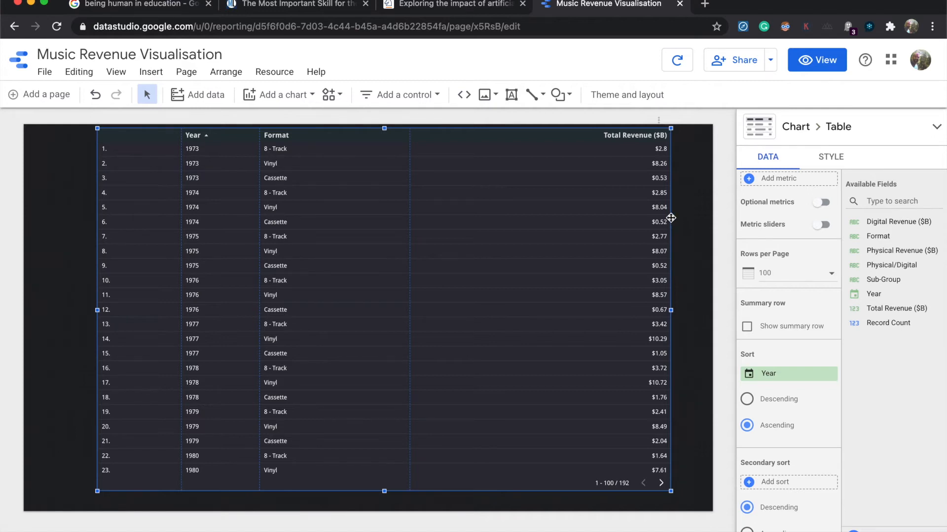
click(848, 129)
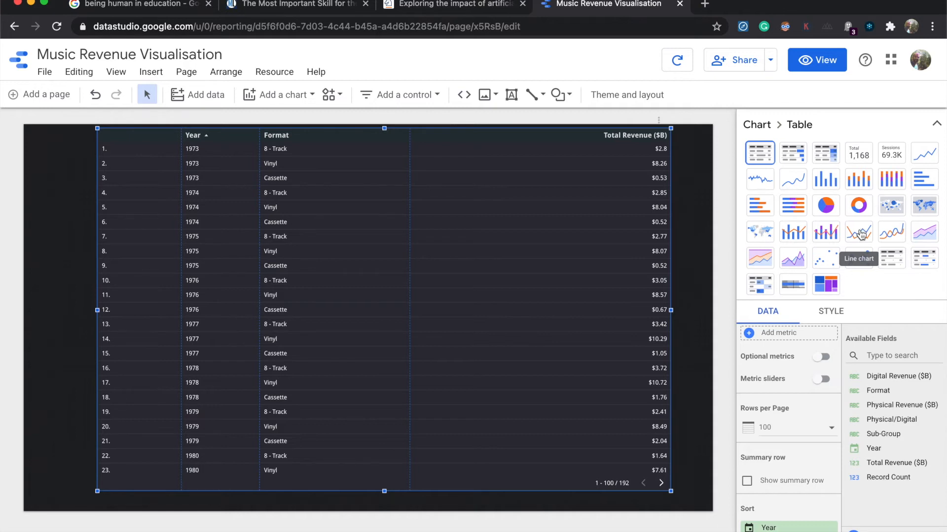
click(861, 235)
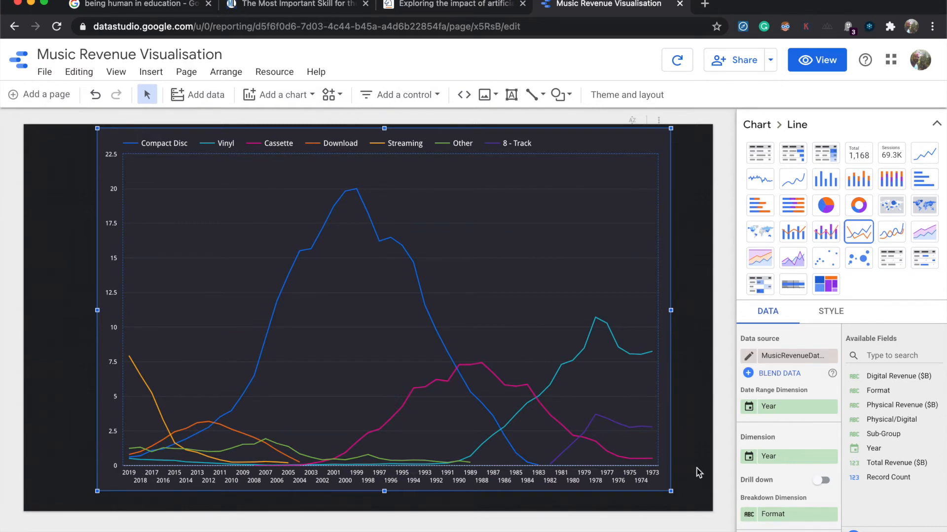
Step: Sort the line chart by Year in ascending order and extend its upper-left corner close to the canvas's left edge
scroll(784, 459, down, 2)
scroll(782, 457, down, 4)
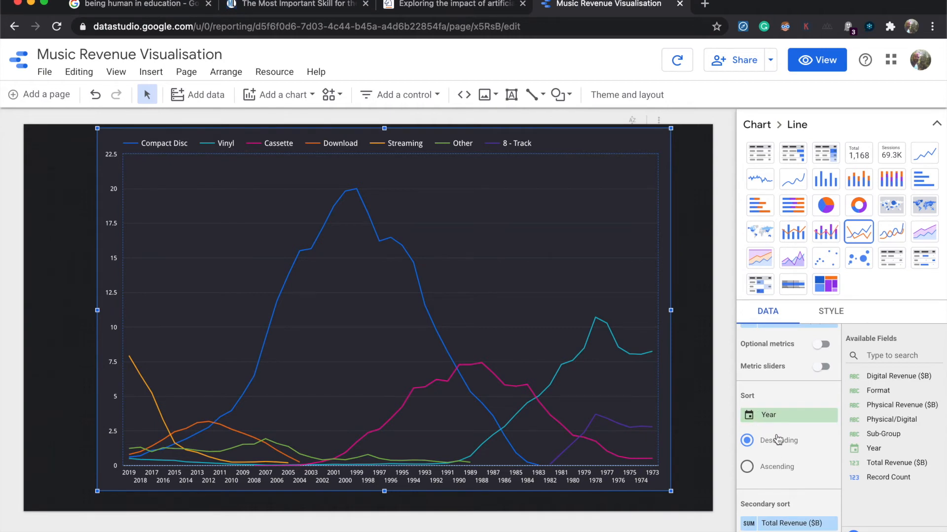
click(781, 472)
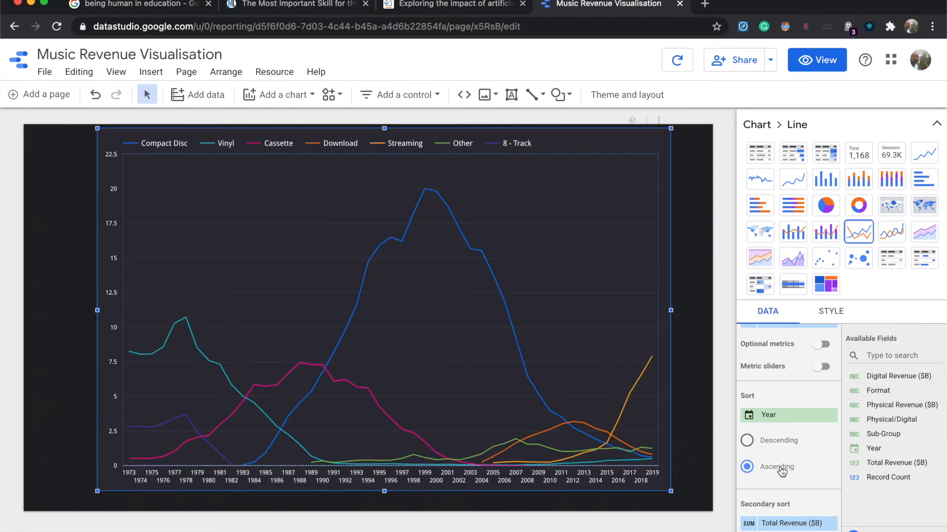
drag(97, 128, 45, 146)
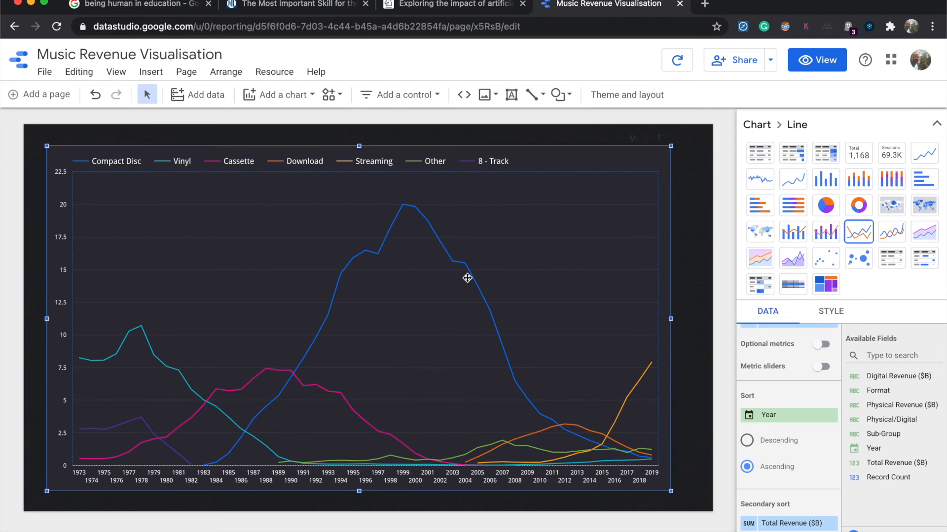
Step: Insert the image iPod.jpg from the computer, shrink it and place it under the Compact Disc curve above the years 1999–2004
click(490, 98)
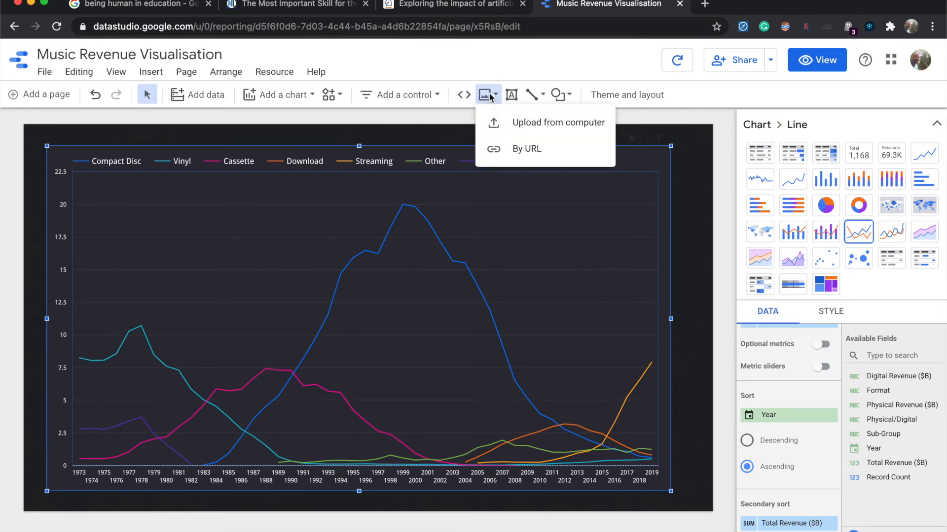
click(513, 122)
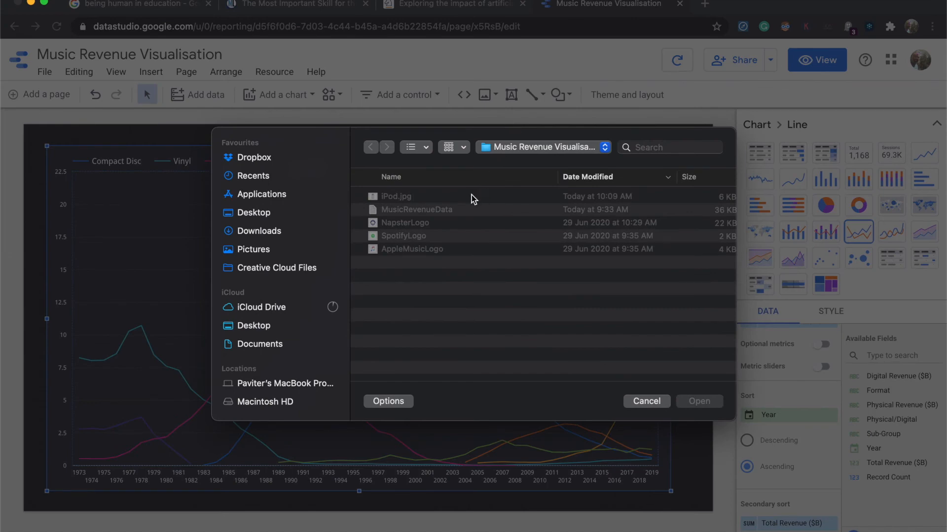
click(395, 196)
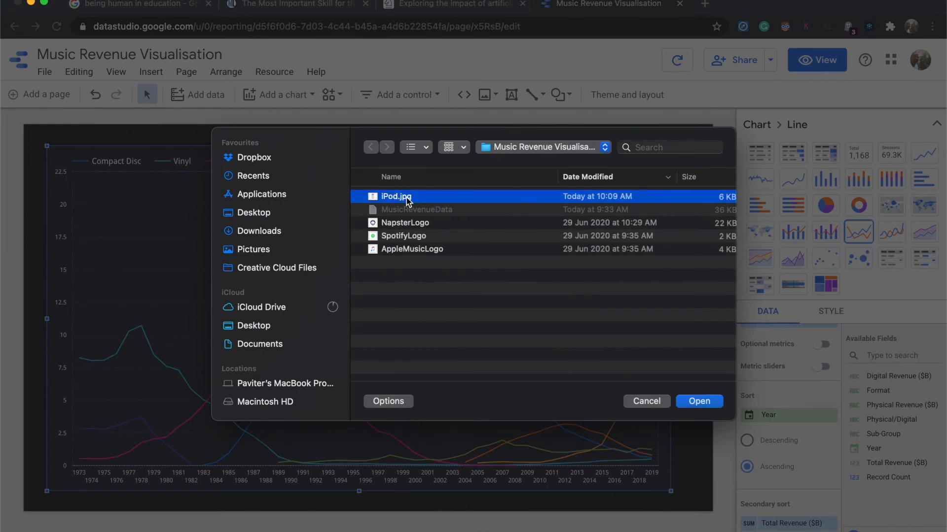
click(698, 402)
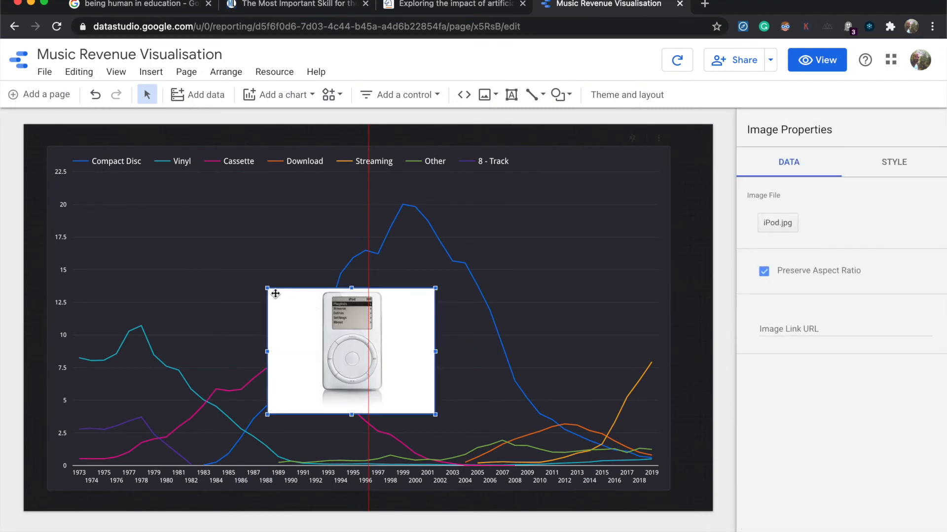
drag(266, 286, 372, 339)
drag(416, 392, 452, 408)
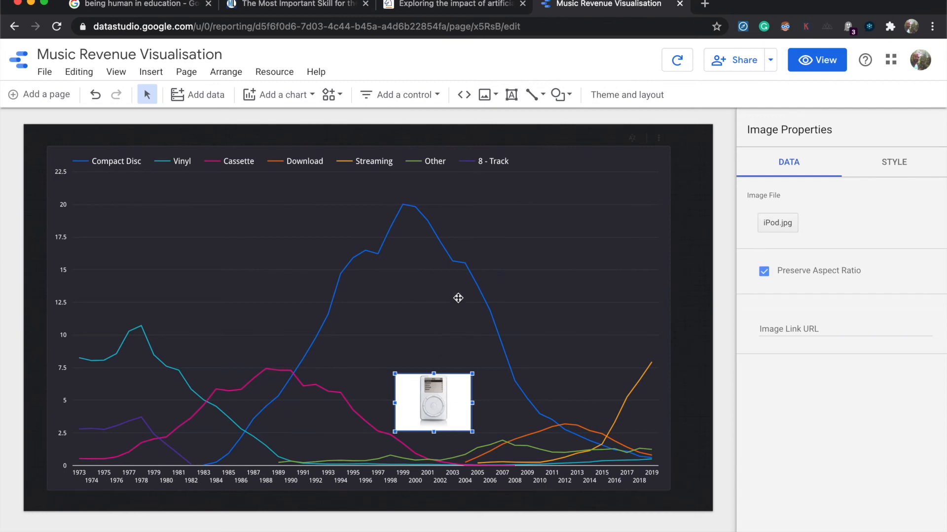
Step: Try a white theme colour as the line chart's background and undo the change
click(568, 217)
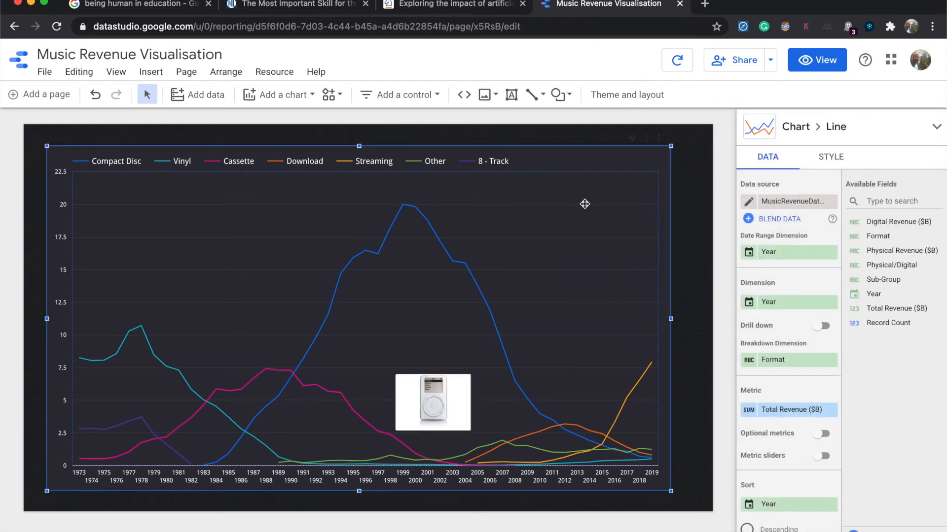
click(836, 166)
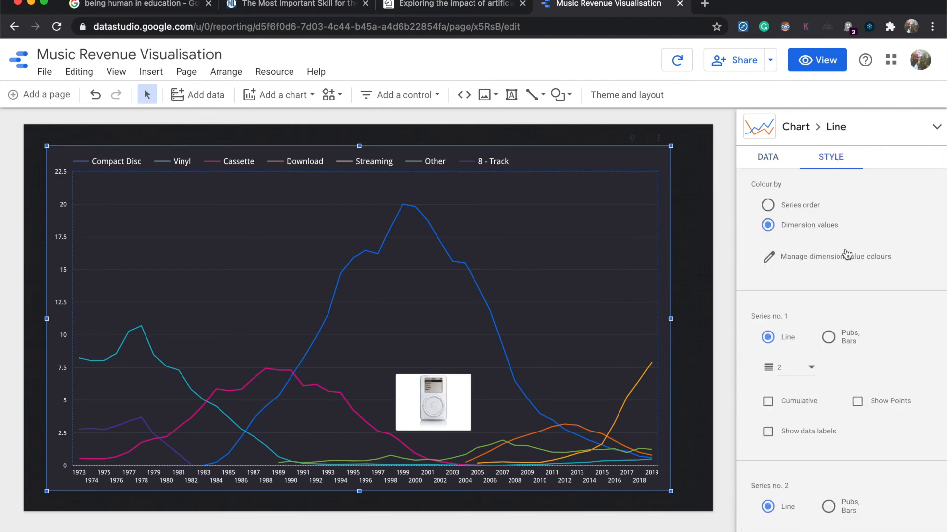
scroll(834, 343, down, 2)
scroll(865, 269, down, 20)
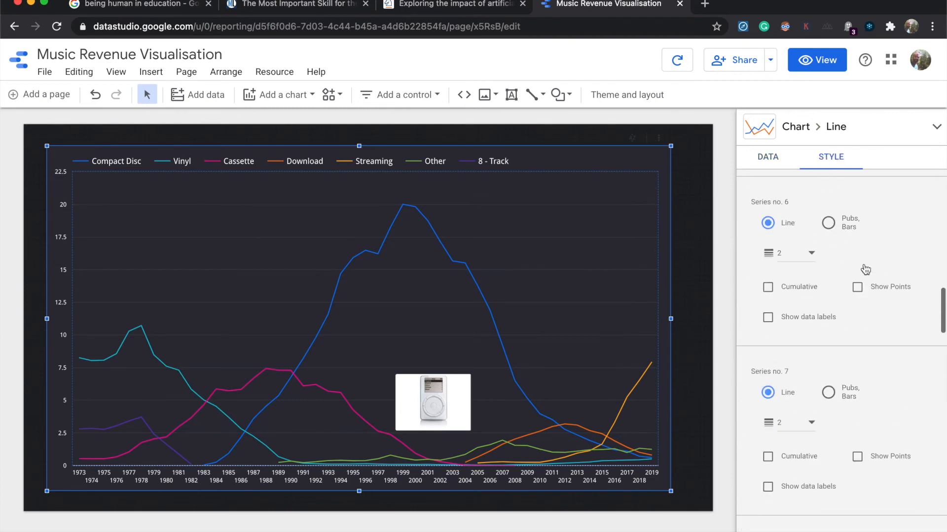
scroll(866, 268, down, 15)
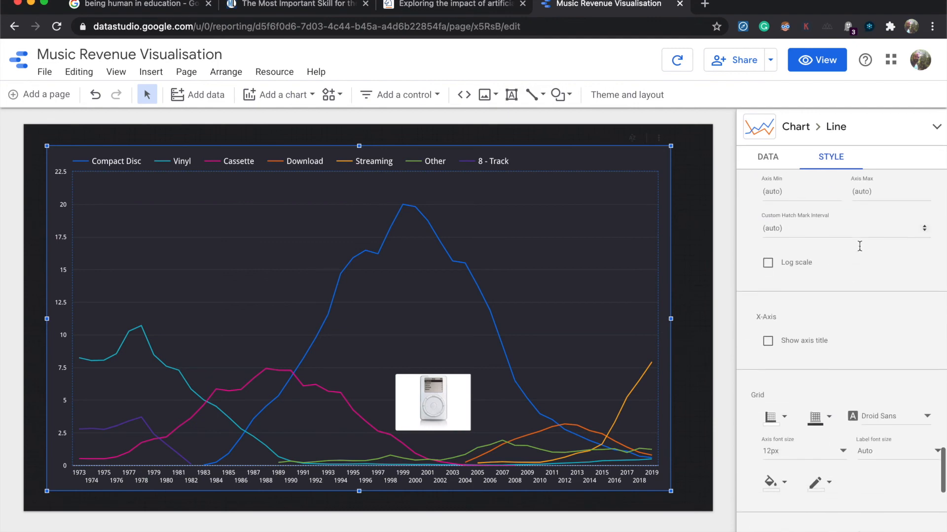
scroll(862, 300, down, 5)
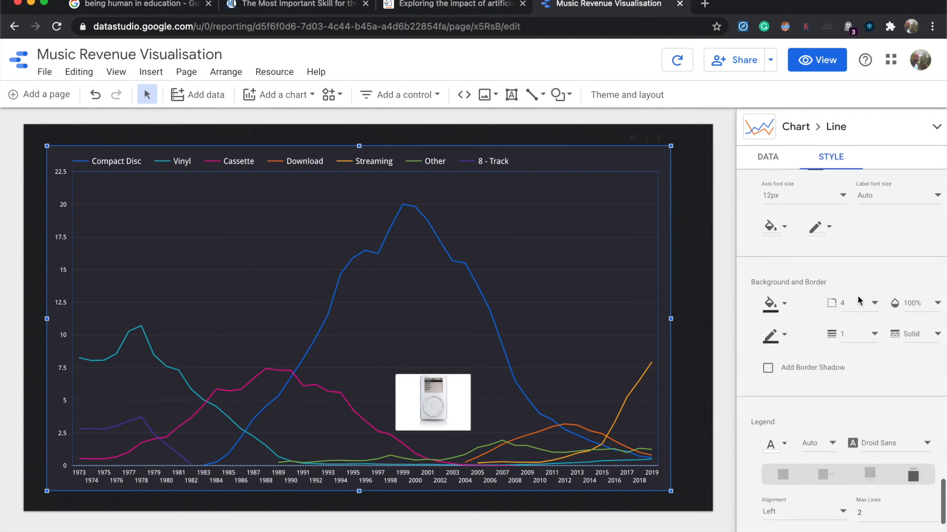
click(771, 312)
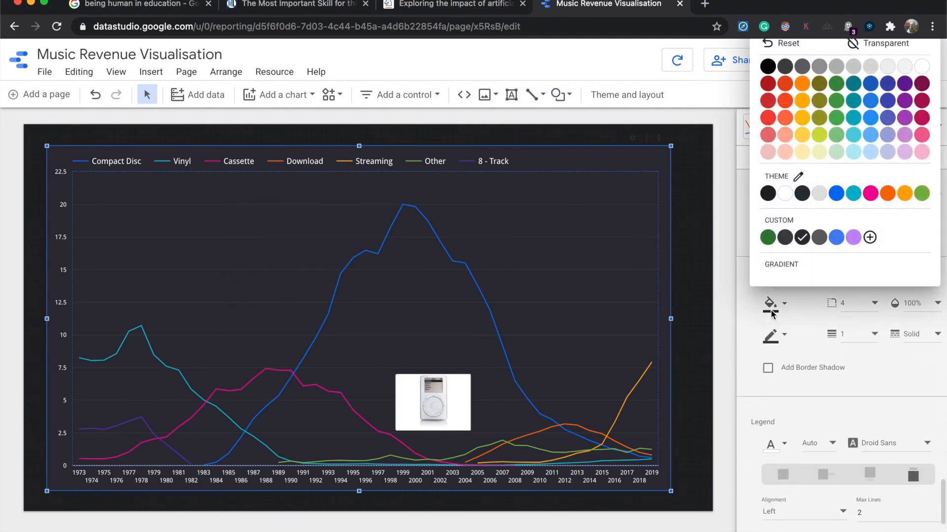
click(785, 193)
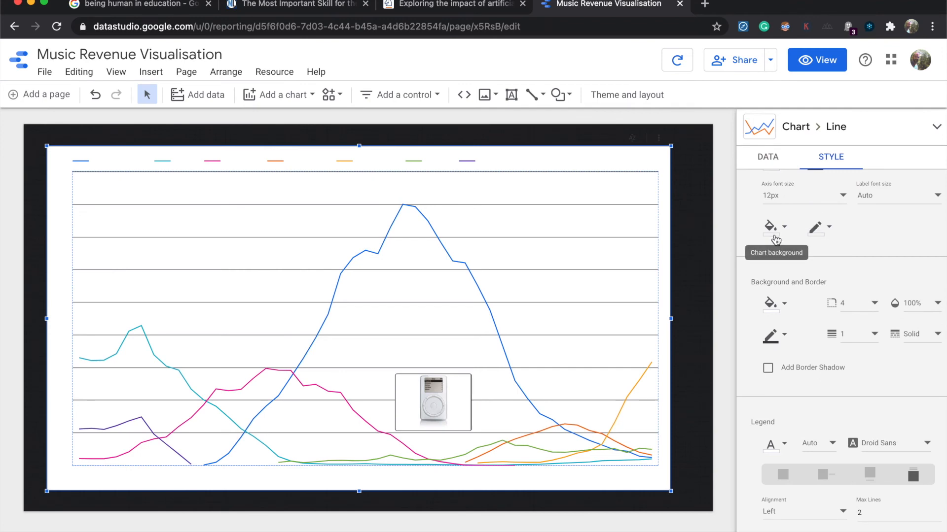
click(98, 100)
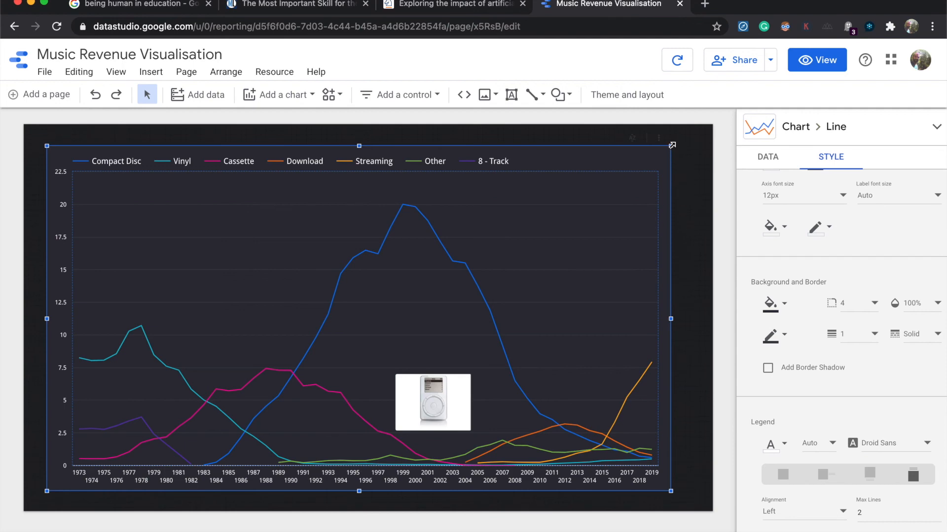
Step: Shrink the line chart from its upper-right corner to free space above it, and shift the iPod image left under the Compact Disc curve
drag(672, 145, 622, 182)
drag(439, 410, 410, 411)
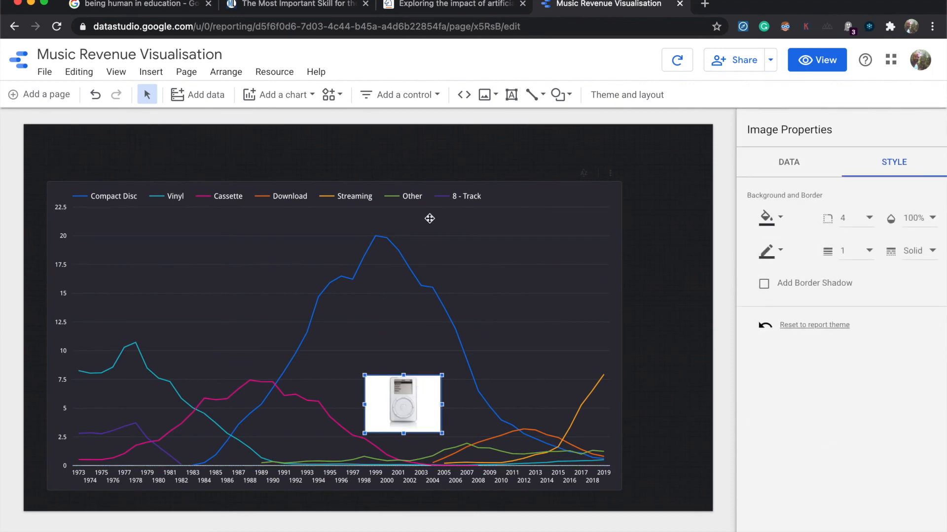
Step: Add a drop-down list control in the free space above the right end of the line chart
click(417, 95)
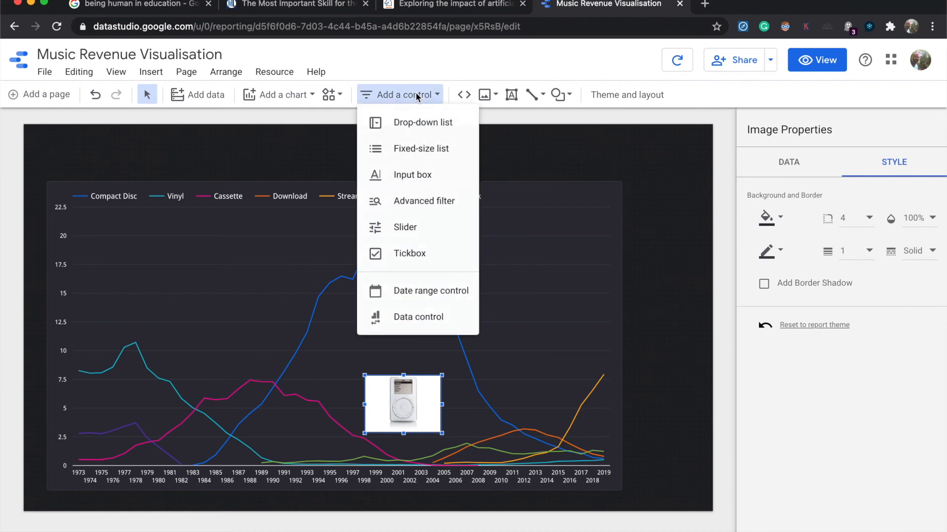
click(423, 122)
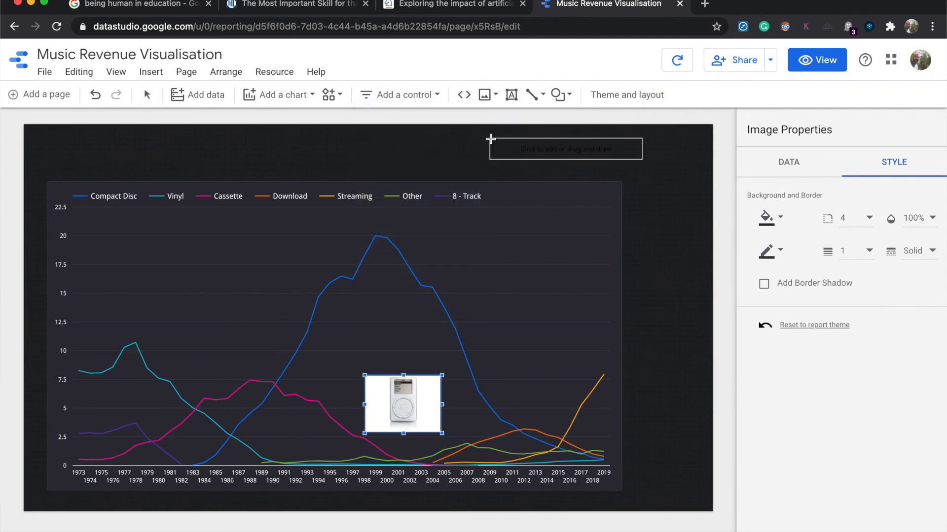
drag(454, 134, 619, 175)
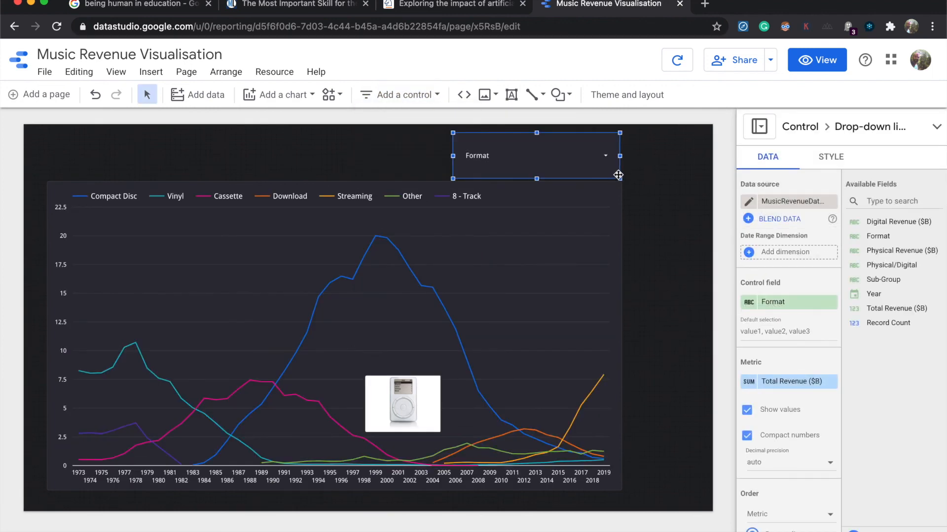
Step: Switch the report to view mode, examine the chart's 2019 values and the Format drop-down's entries, and close the list
click(819, 69)
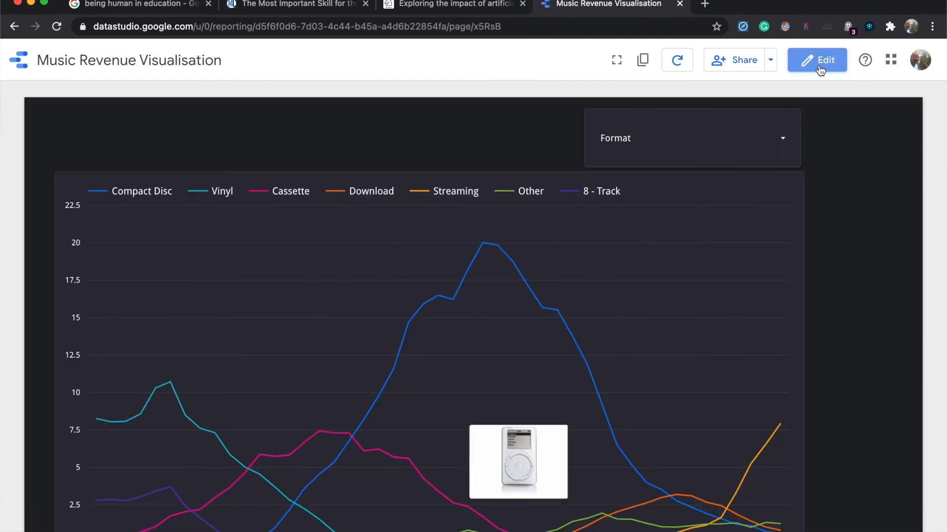
scroll(767, 211, down, 1)
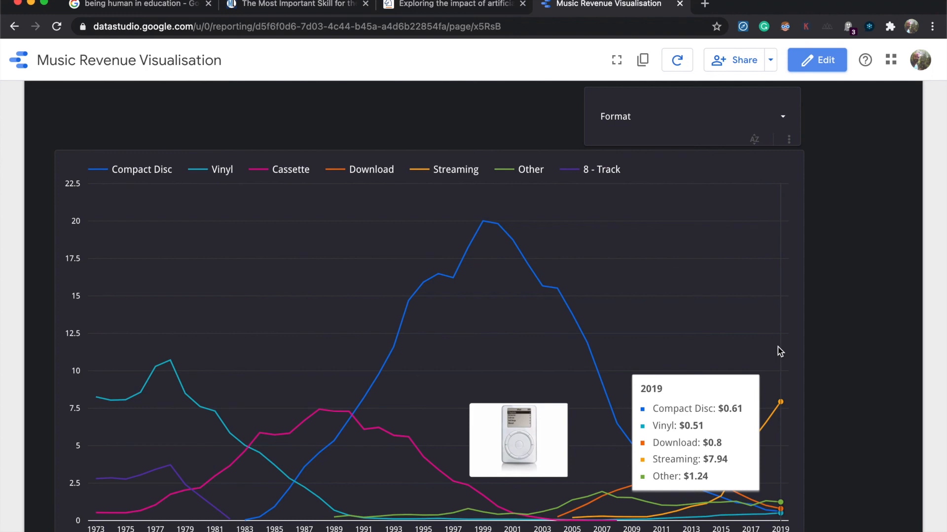
click(769, 115)
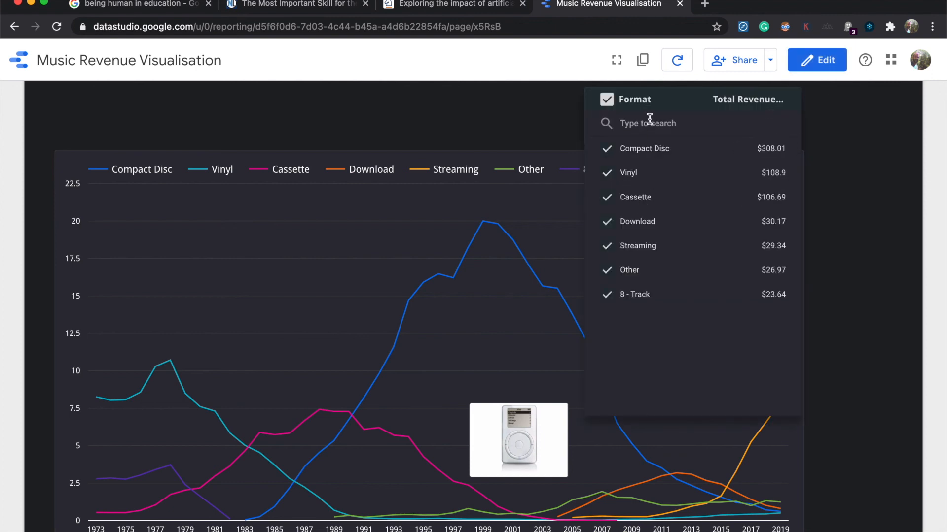
click(841, 132)
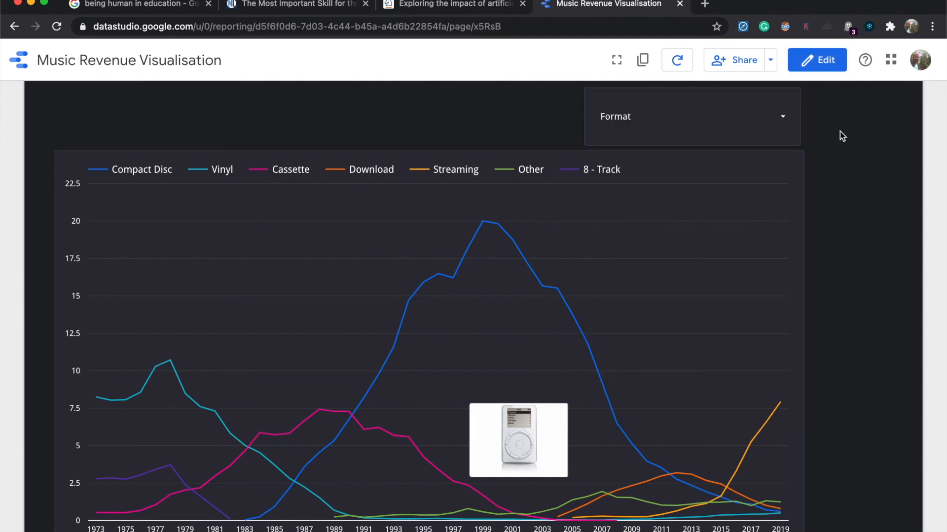